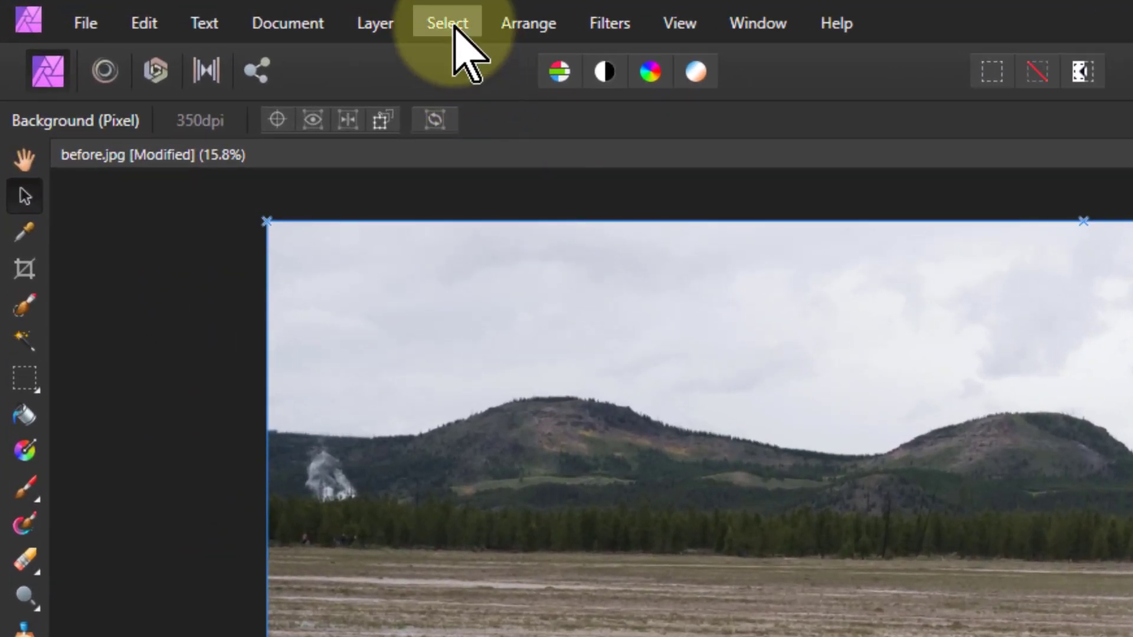
Sample the pool's blue with Select Sampled Colour and set the tolerance to 15%
click(448, 23)
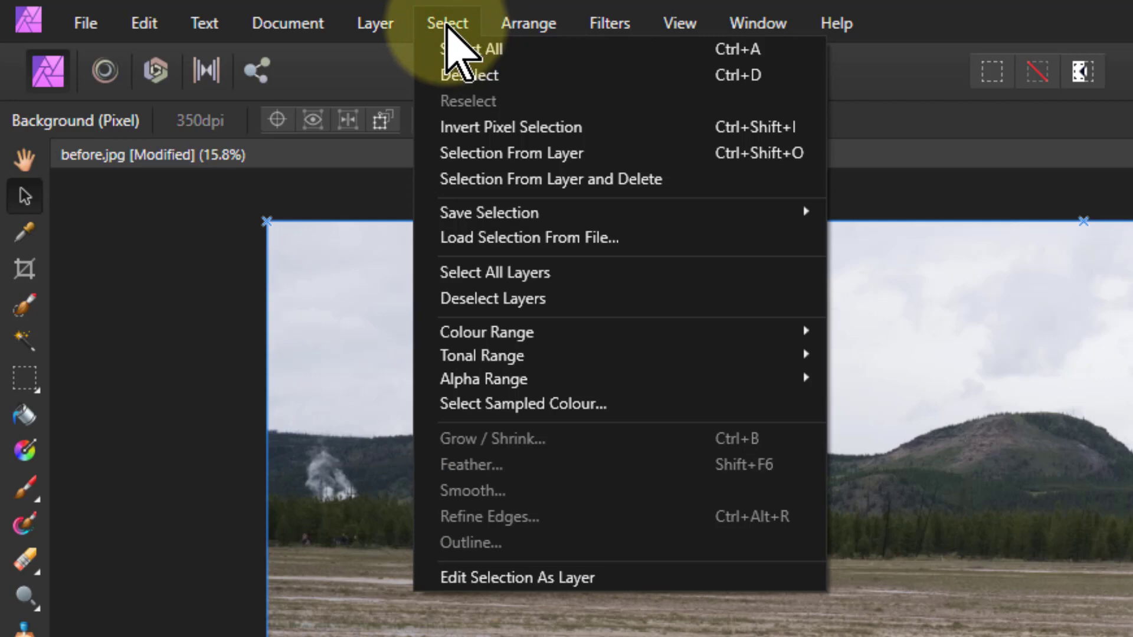
click(509, 395)
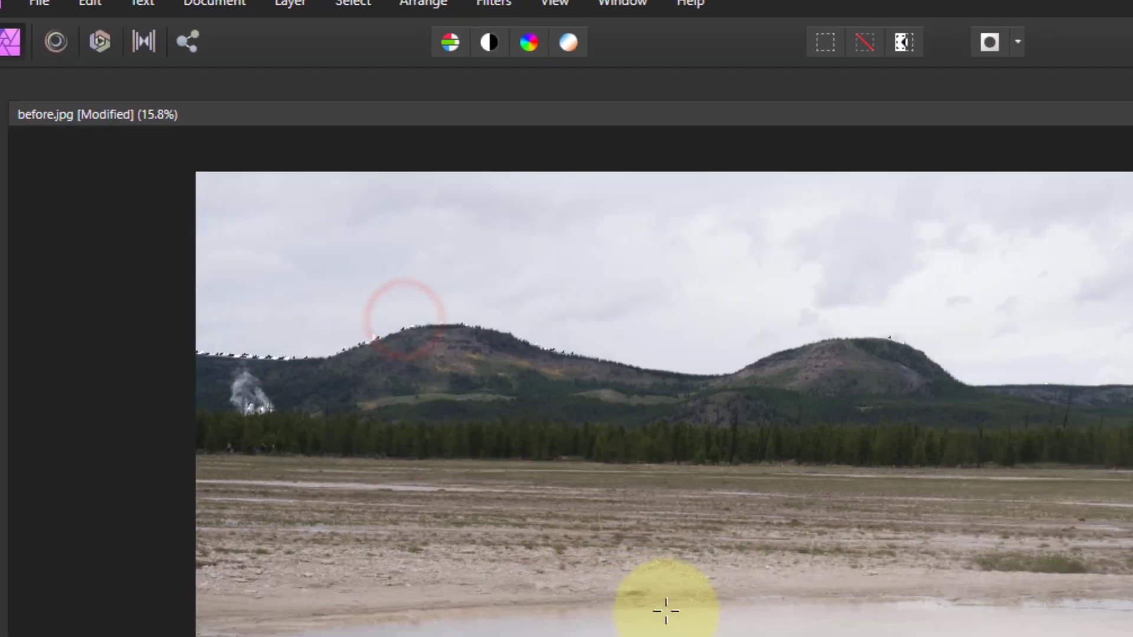
click(391, 366)
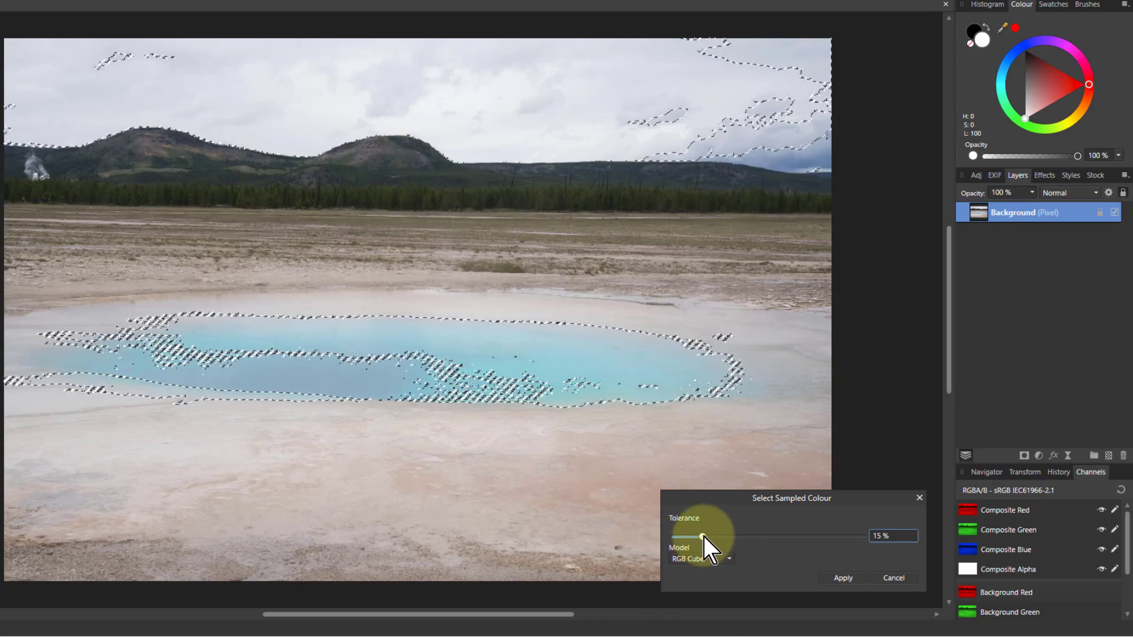
drag(703, 537, 706, 537)
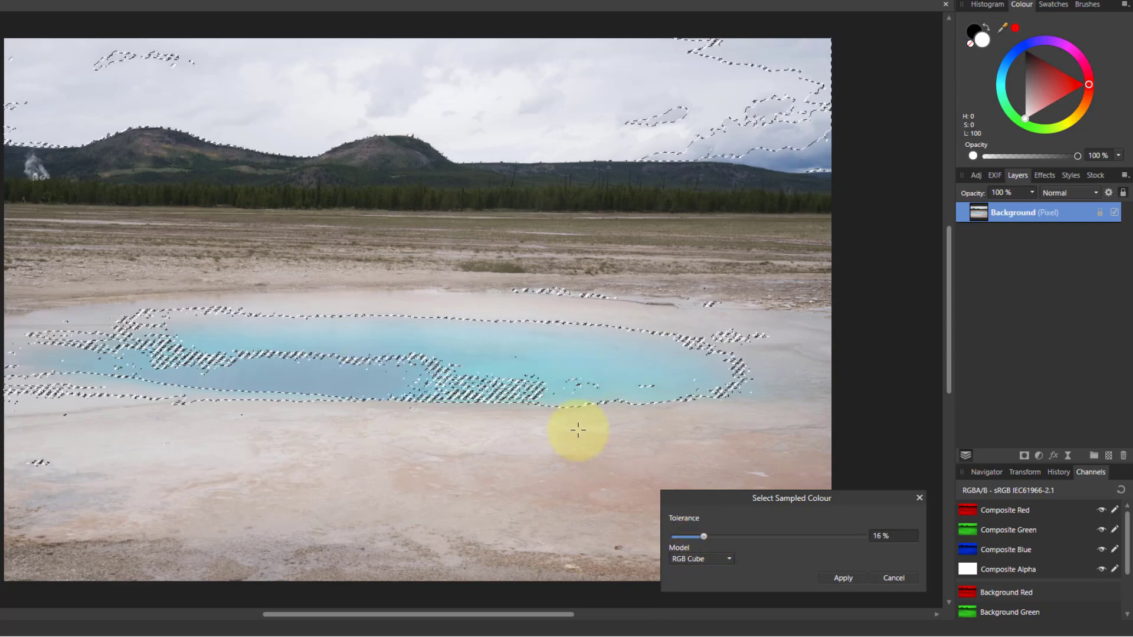
drag(704, 536, 702, 532)
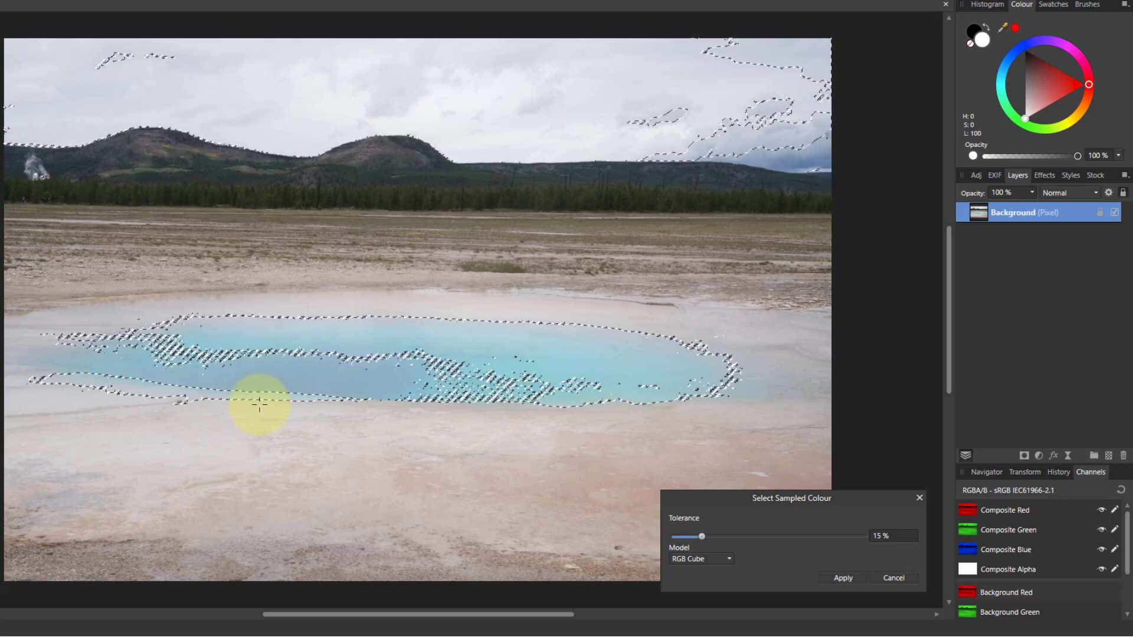
Apply the selection, subtract the sky patches with a 2019.6 px Selection Brush, and view Quick Mask
click(852, 578)
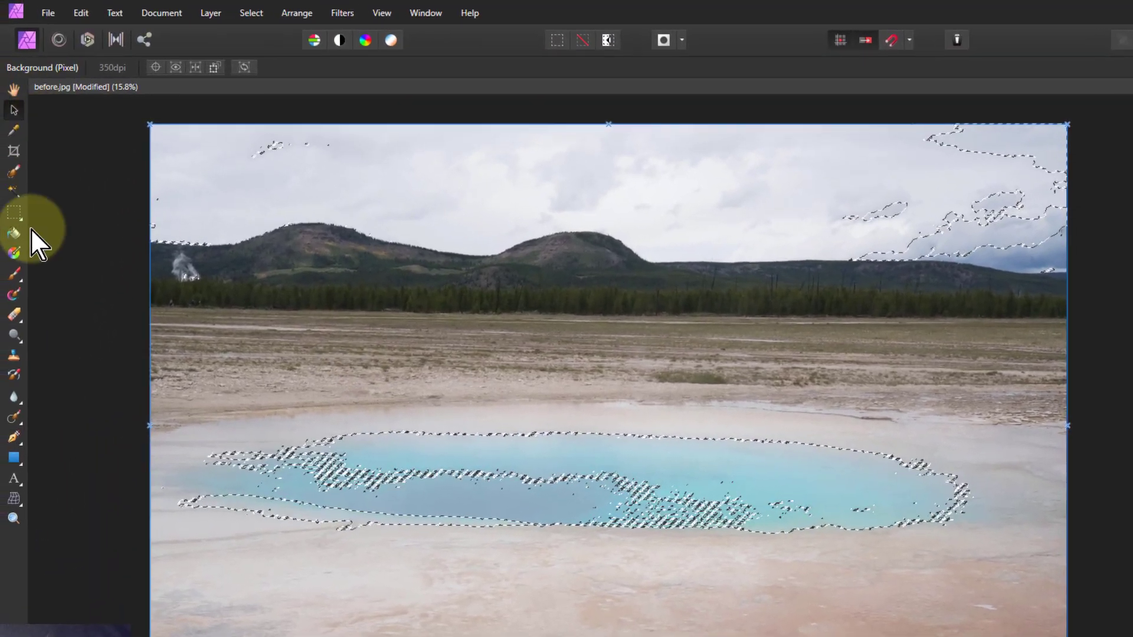
click(14, 172)
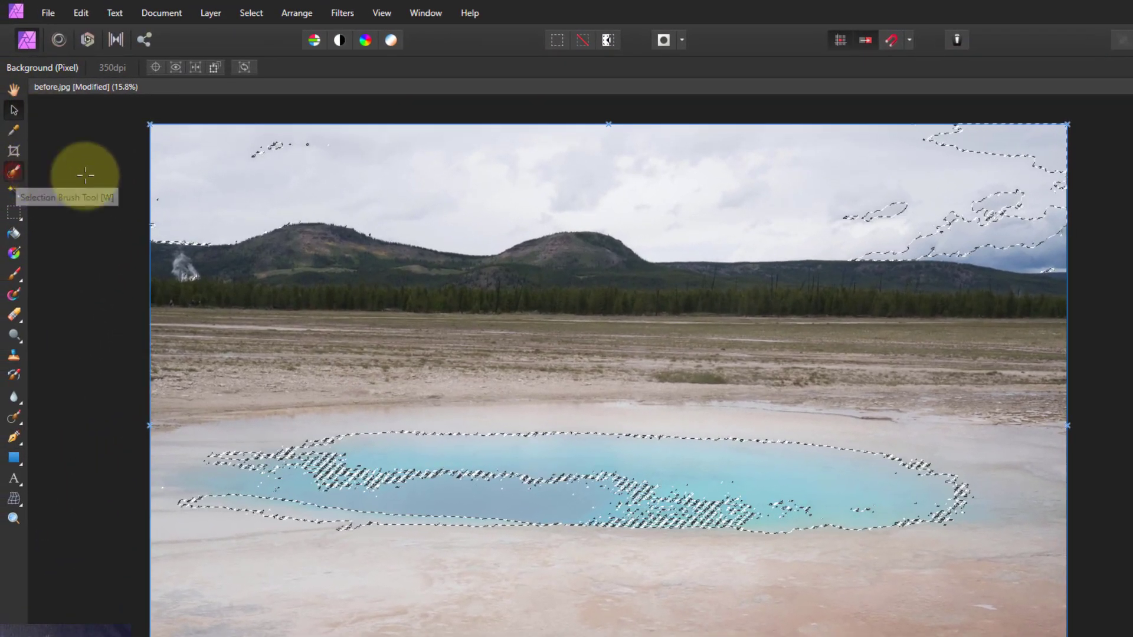
key(bracketright)
key(bracketright)
key(bracketright)
key(bracketright)
key(bracketright)
key(bracketright)
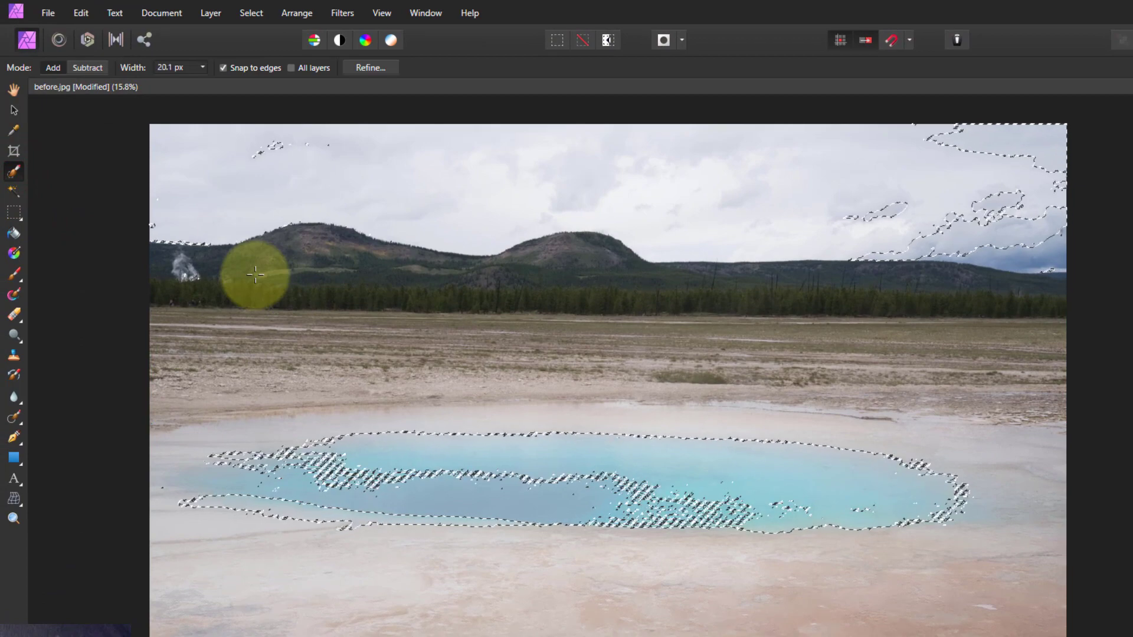
key(bracketright)
key(bracketright)
key(bracketright)
key(bracketright)
key(bracketright)
key(bracketright)
key(bracketright)
key(bracketright)
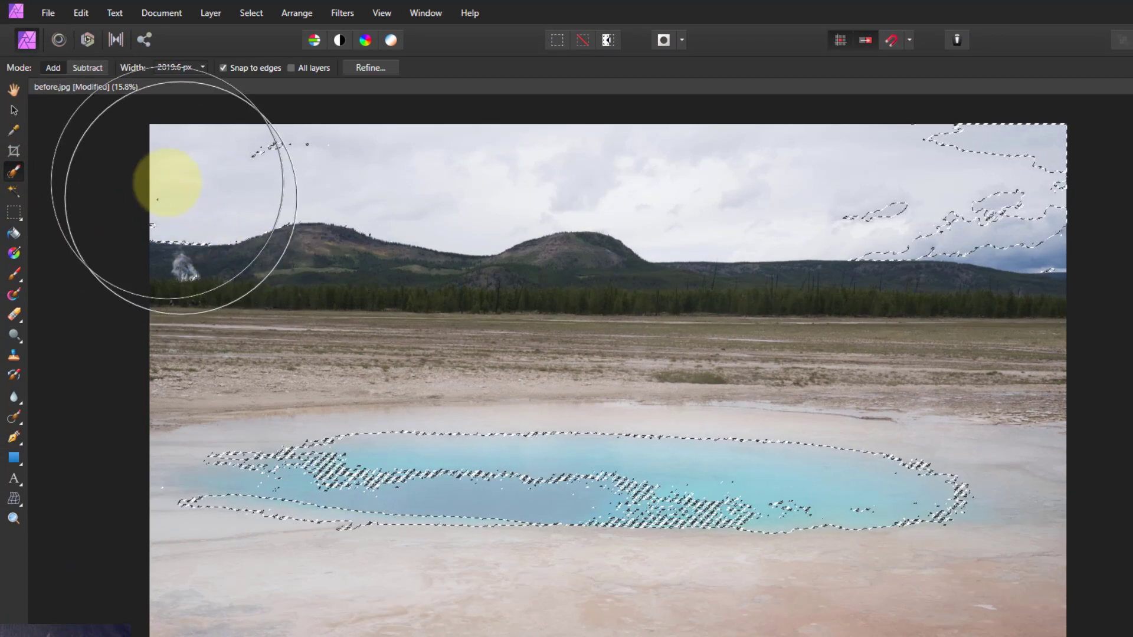
click(131, 197)
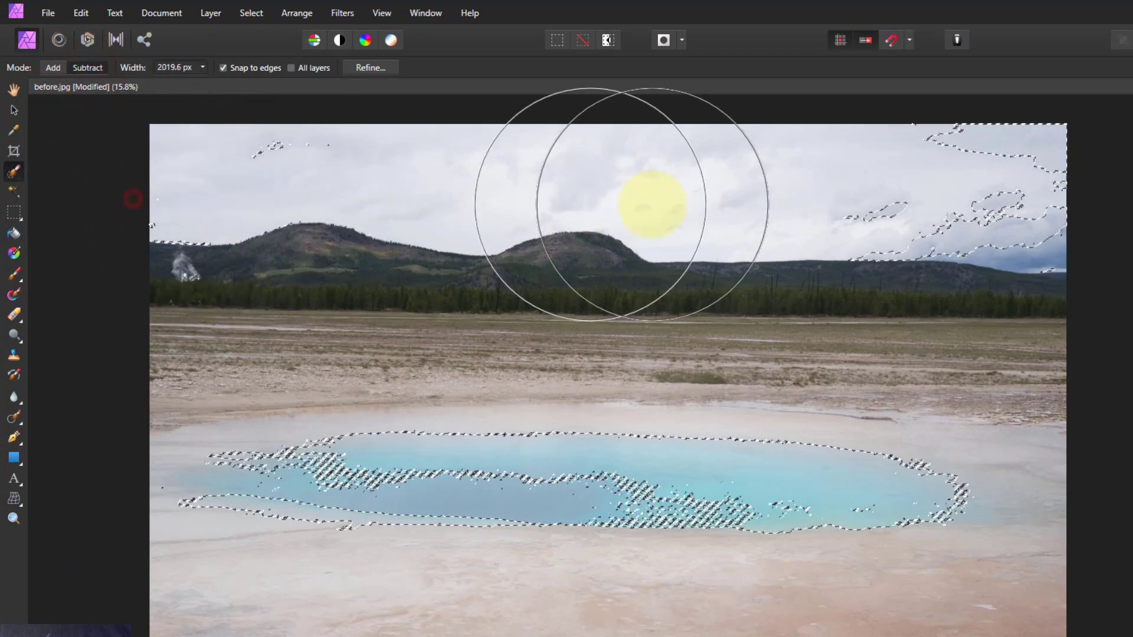
key(ctrl+z)
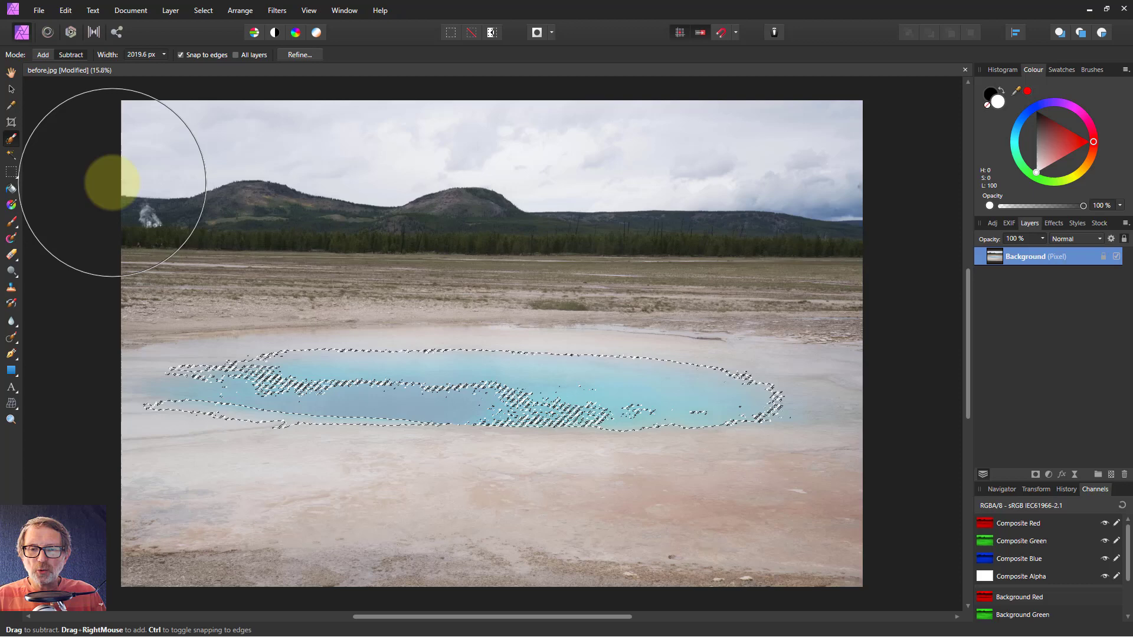
key(q)
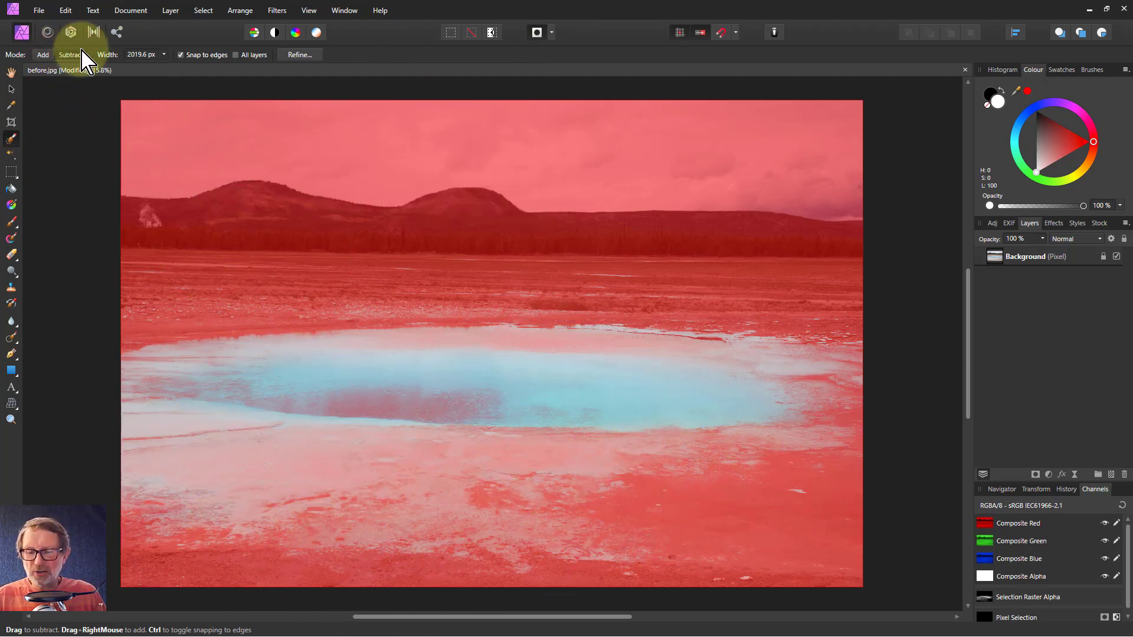
Turn off Quick Mask and pick the Paint Brush with black as the colour
key(q)
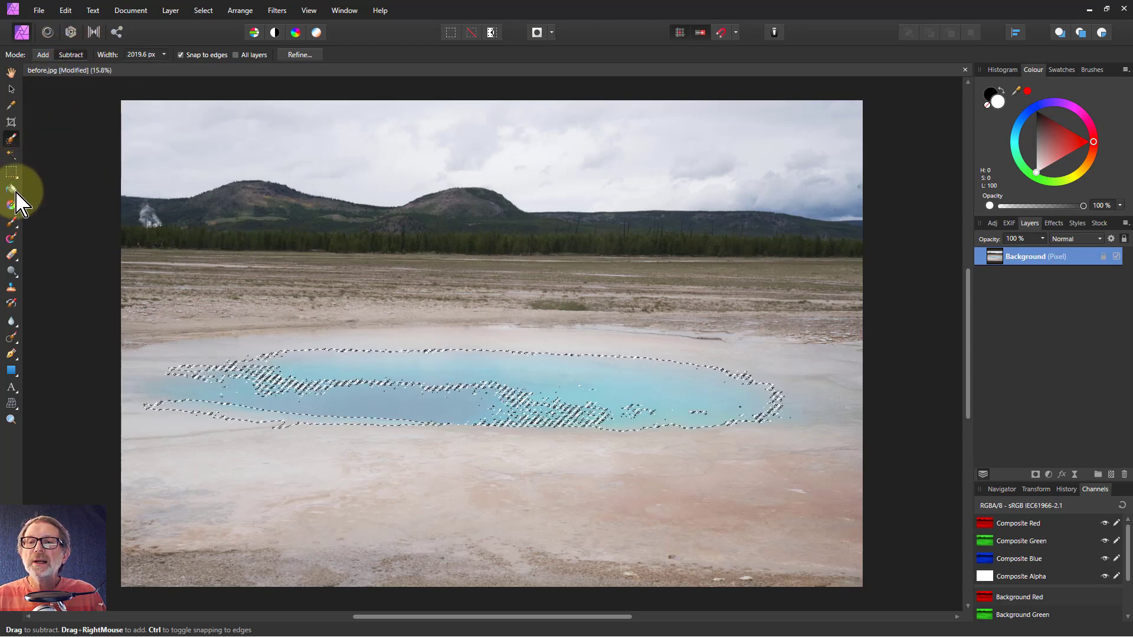
click(12, 223)
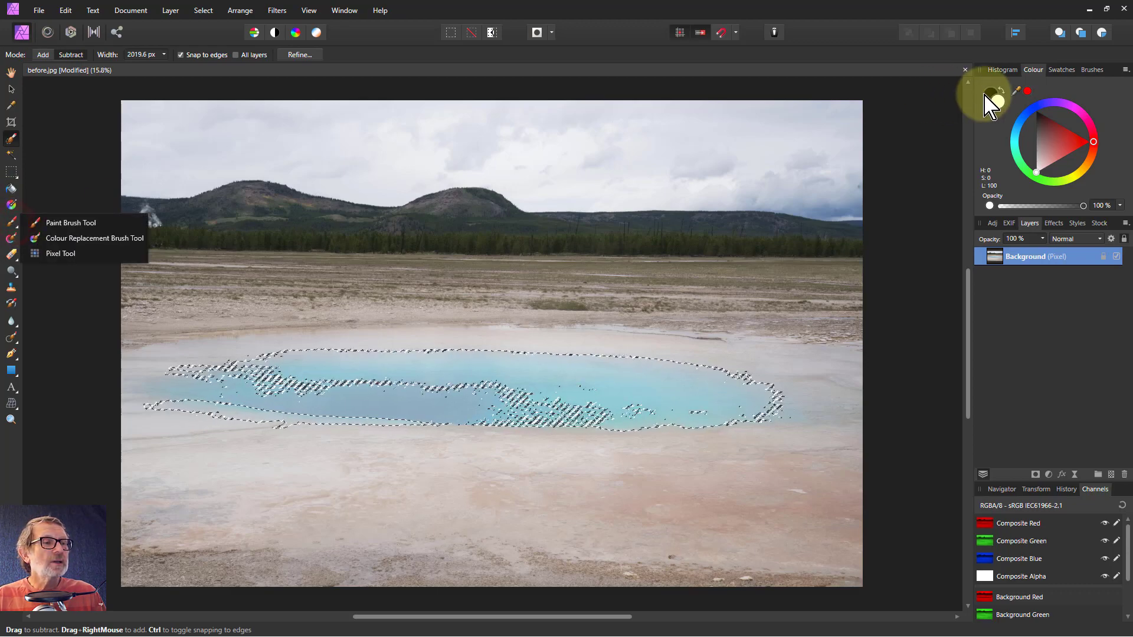
click(96, 224)
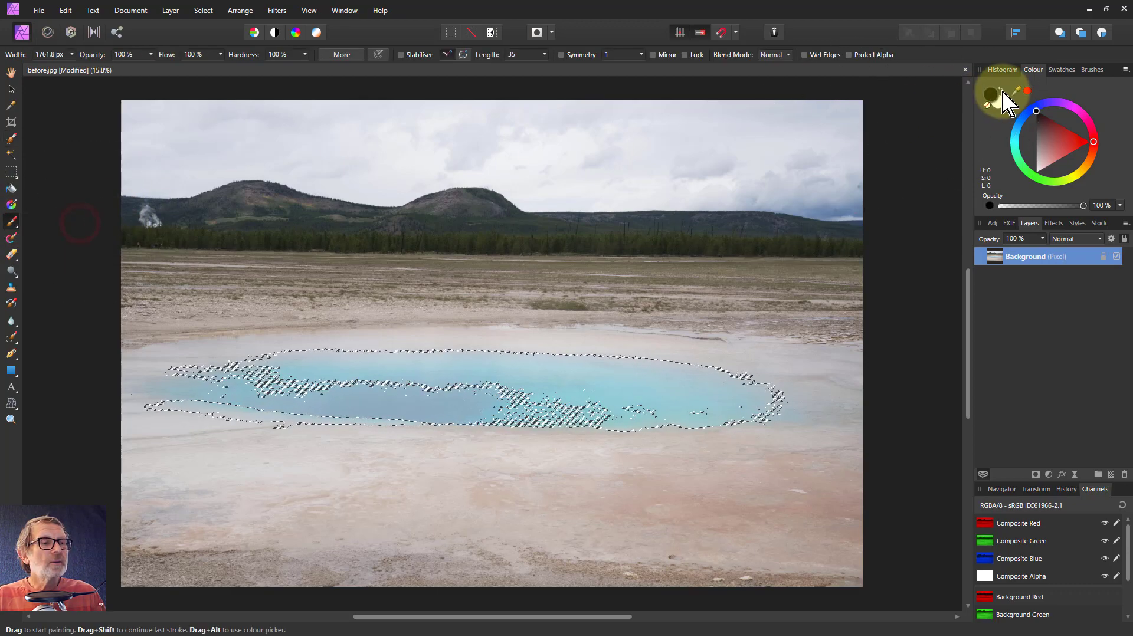
click(1001, 90)
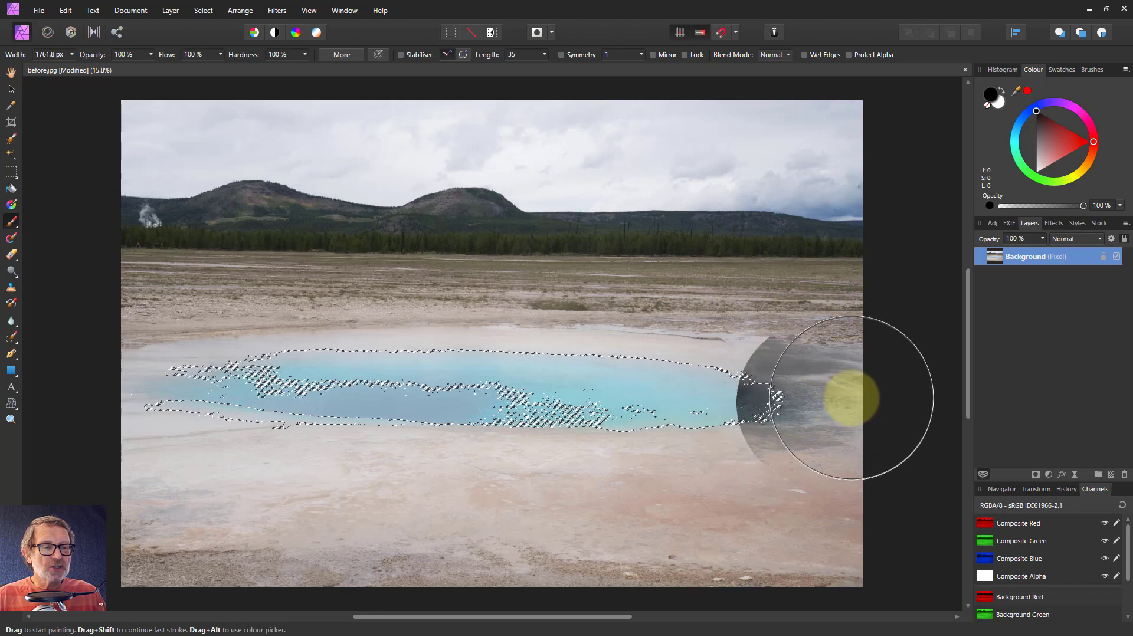
Test-paint black over the pool, undo it, clear the selection, and dab black in the sky
mouse_move(847, 397)
mouse_down()
mouse_move(240, 394)
mouse_move(92, 413)
mouse_up()
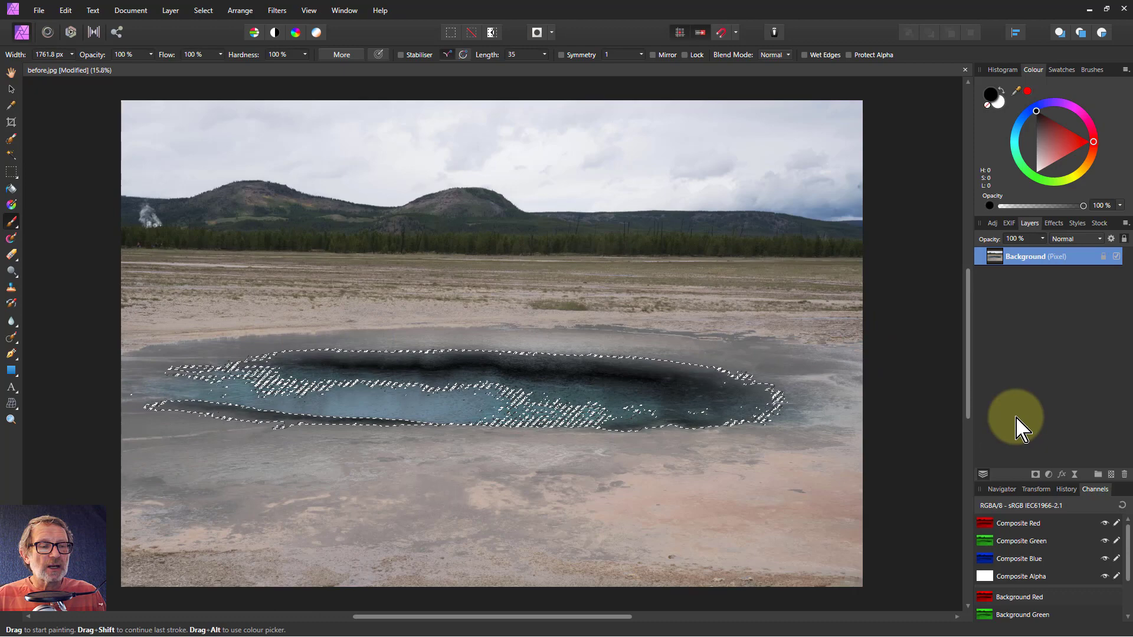
drag(603, 488, 564, 503)
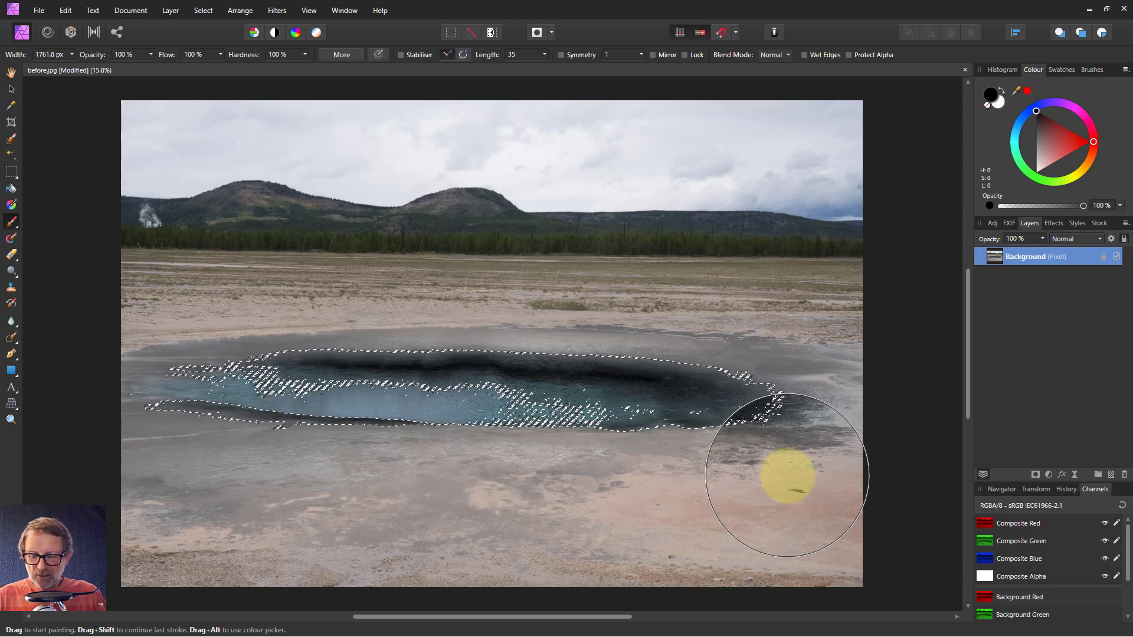
key(ctrl+z)
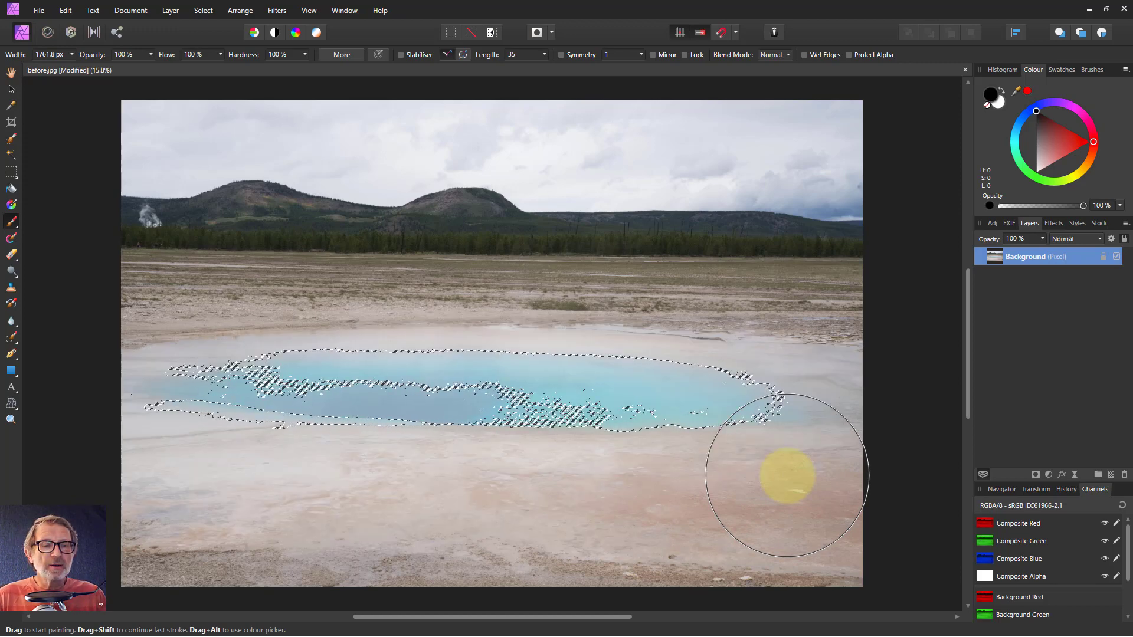
key(ctrl+d)
click(788, 475)
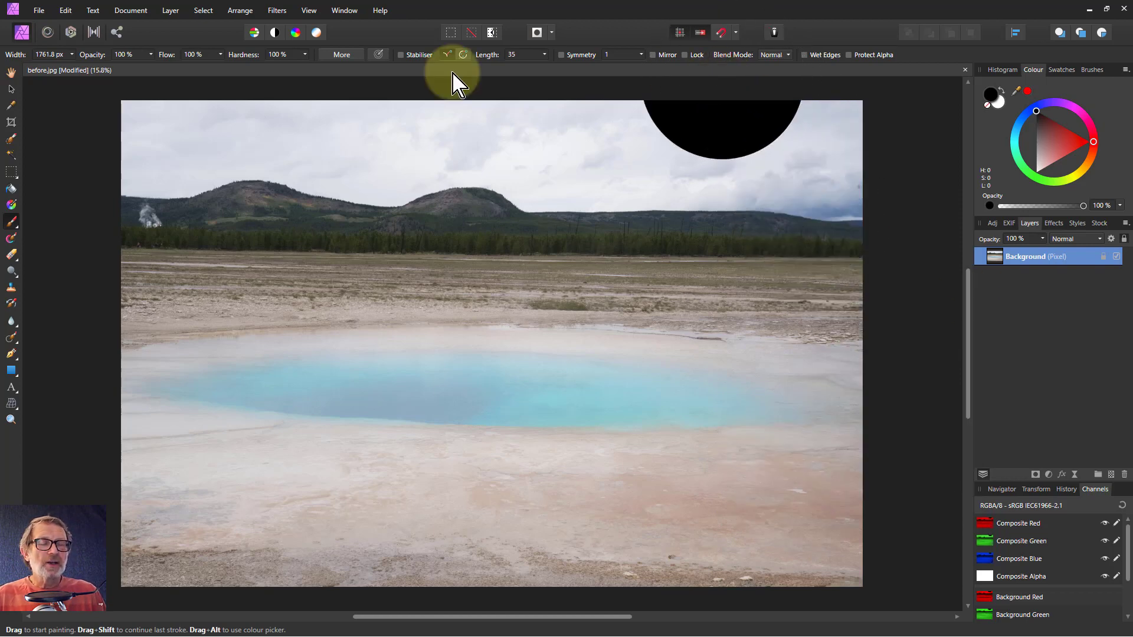
Duplicate the Background layer with Ctrl+J and add an HSL adjustment
click(12, 90)
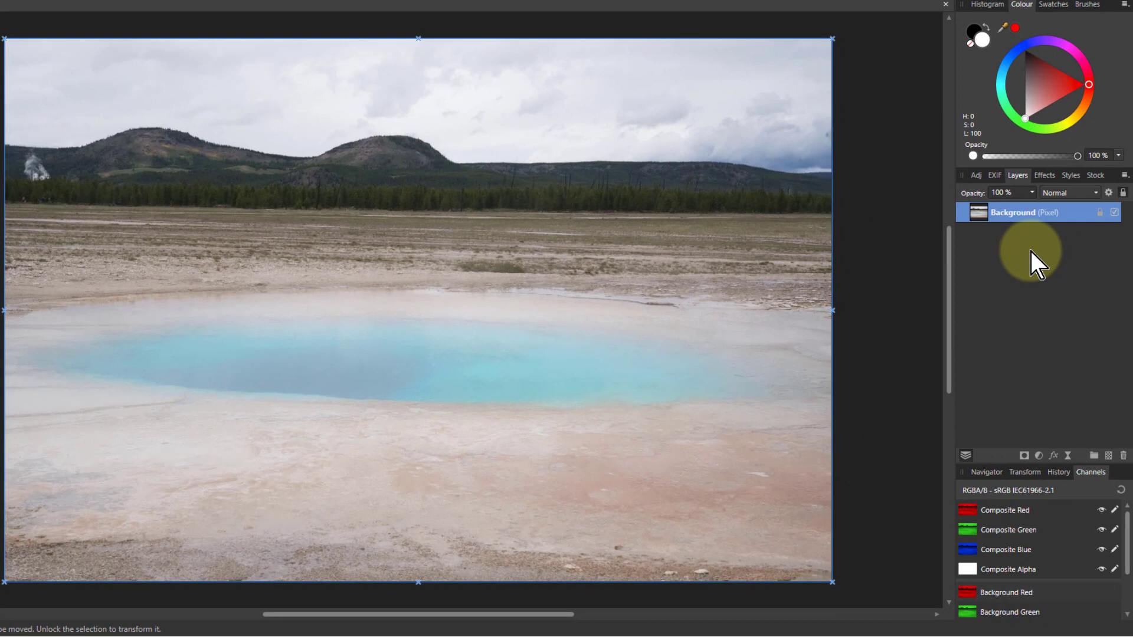
key(ctrl+j)
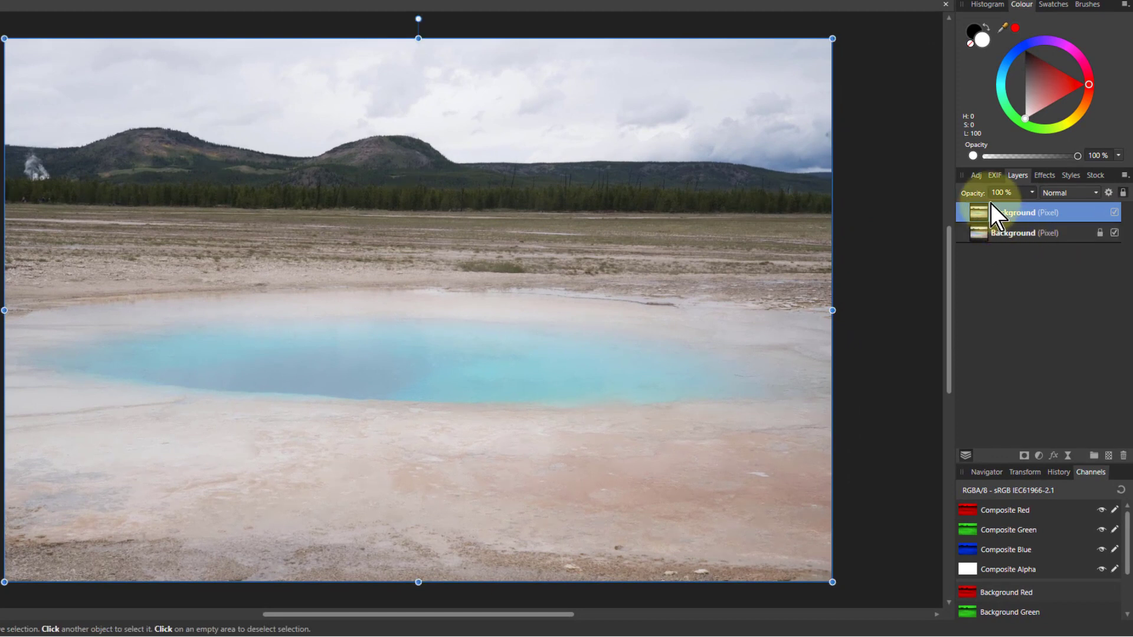
click(1038, 457)
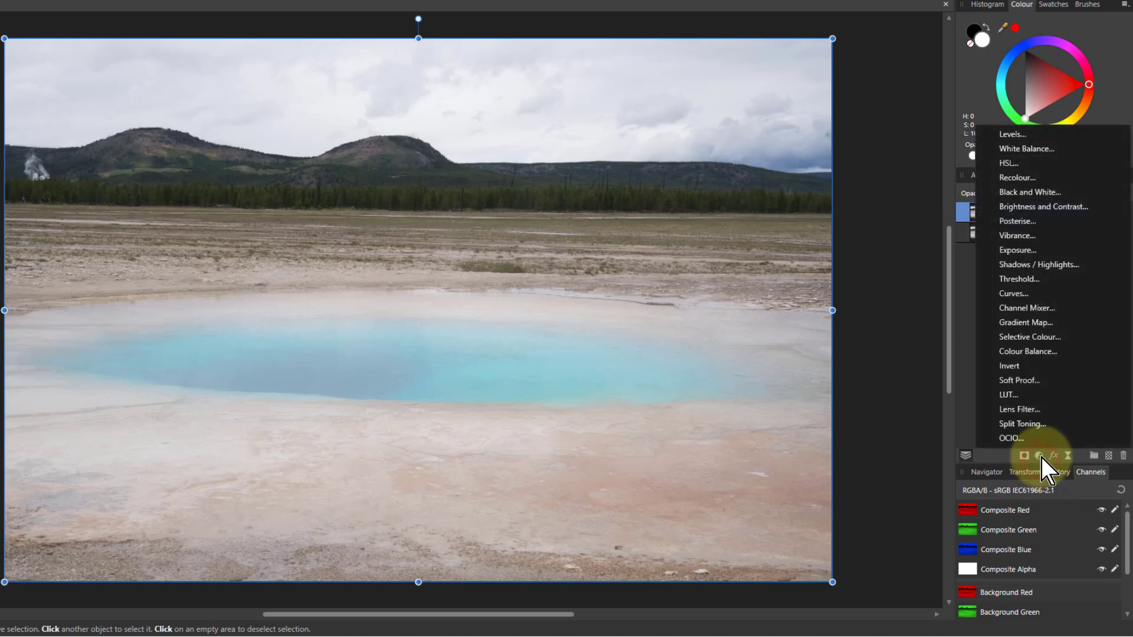
click(1010, 163)
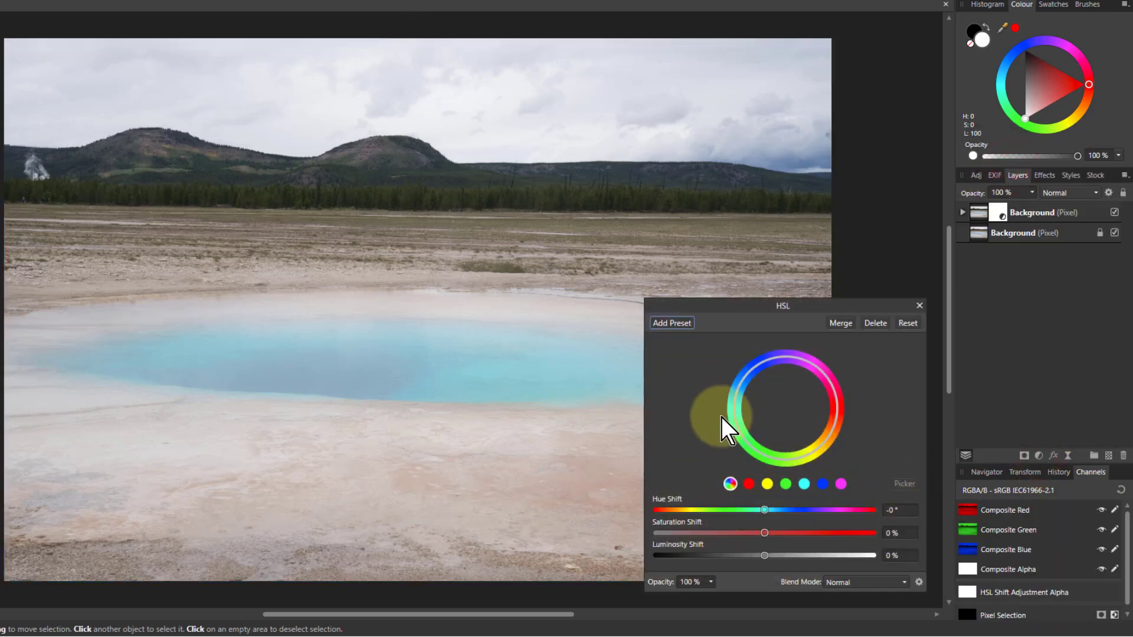
Target the HSL adjustment at the blue range, picking the hue from the pool
drag(697, 309, 744, 312)
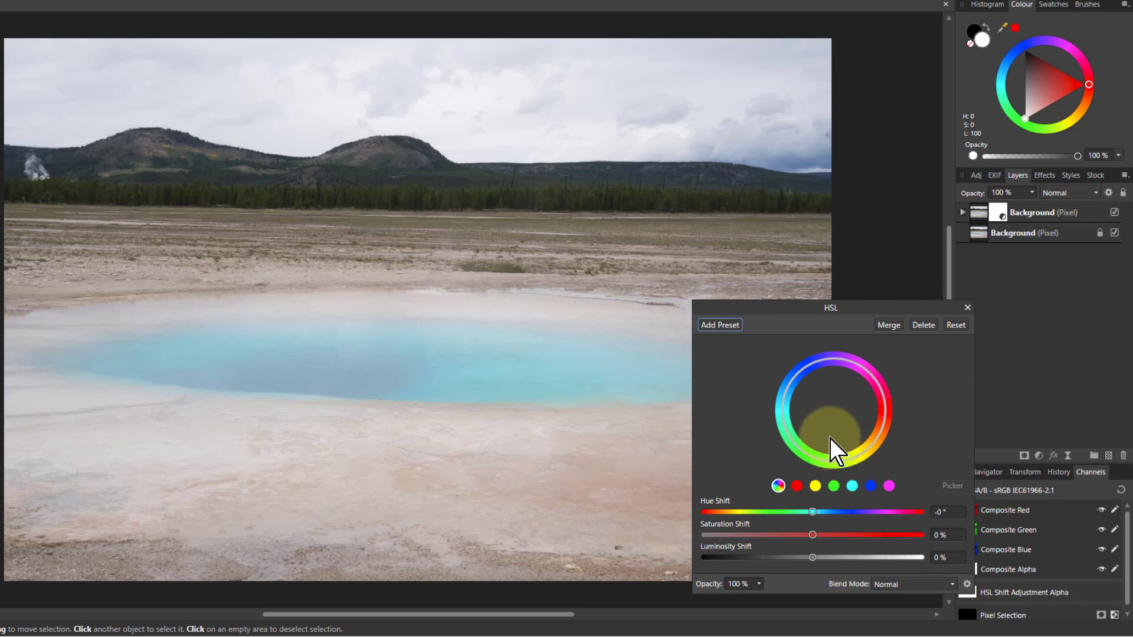
click(951, 486)
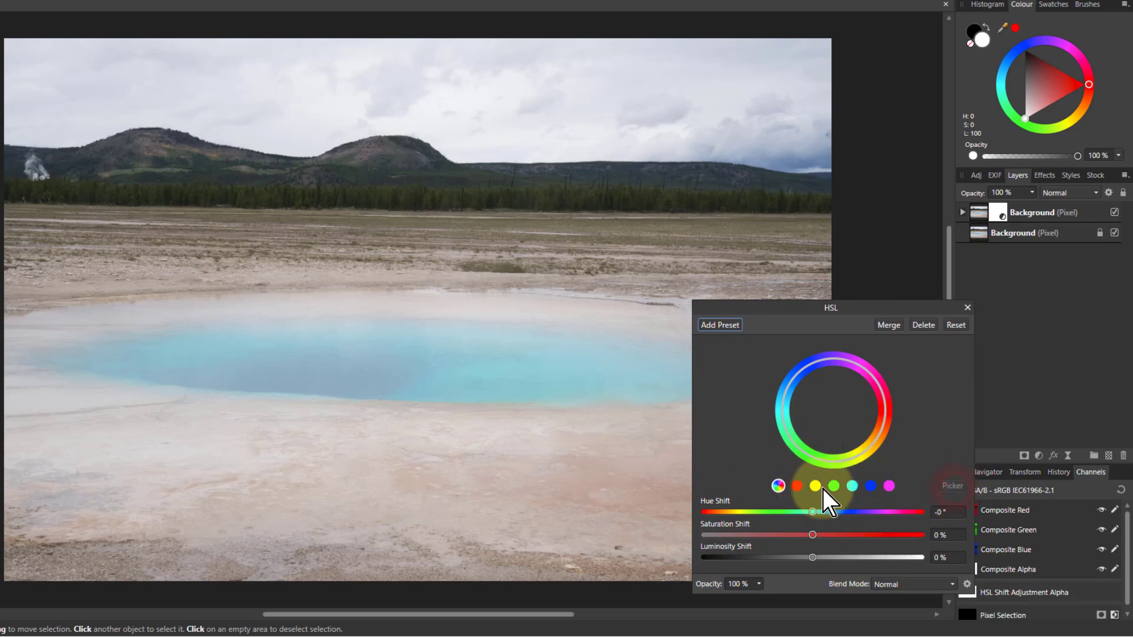
click(871, 485)
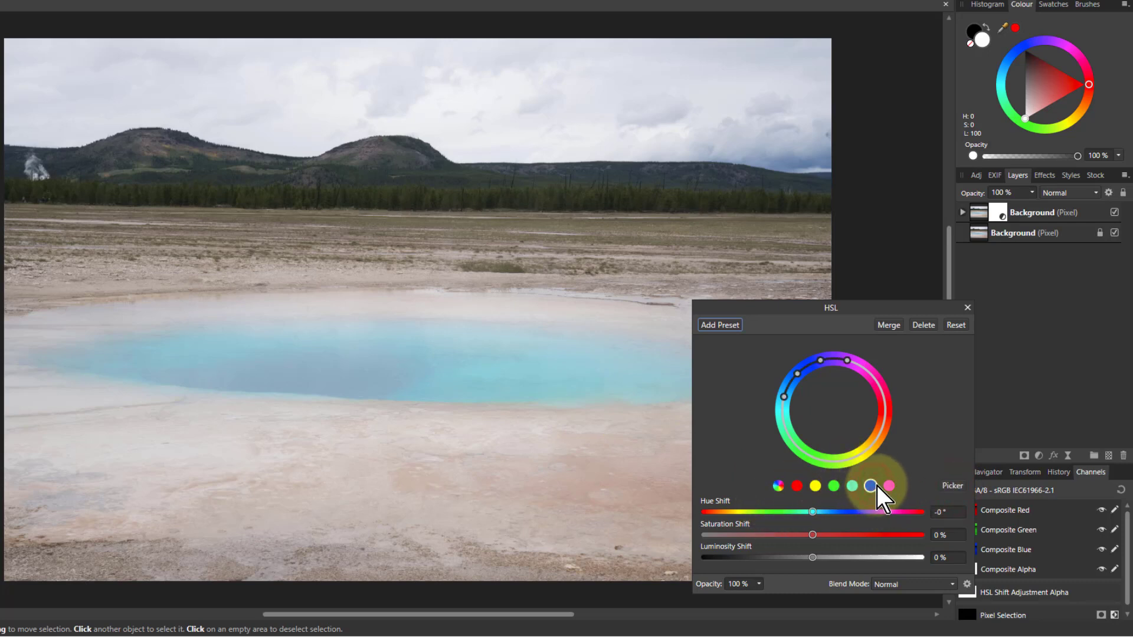
click(953, 486)
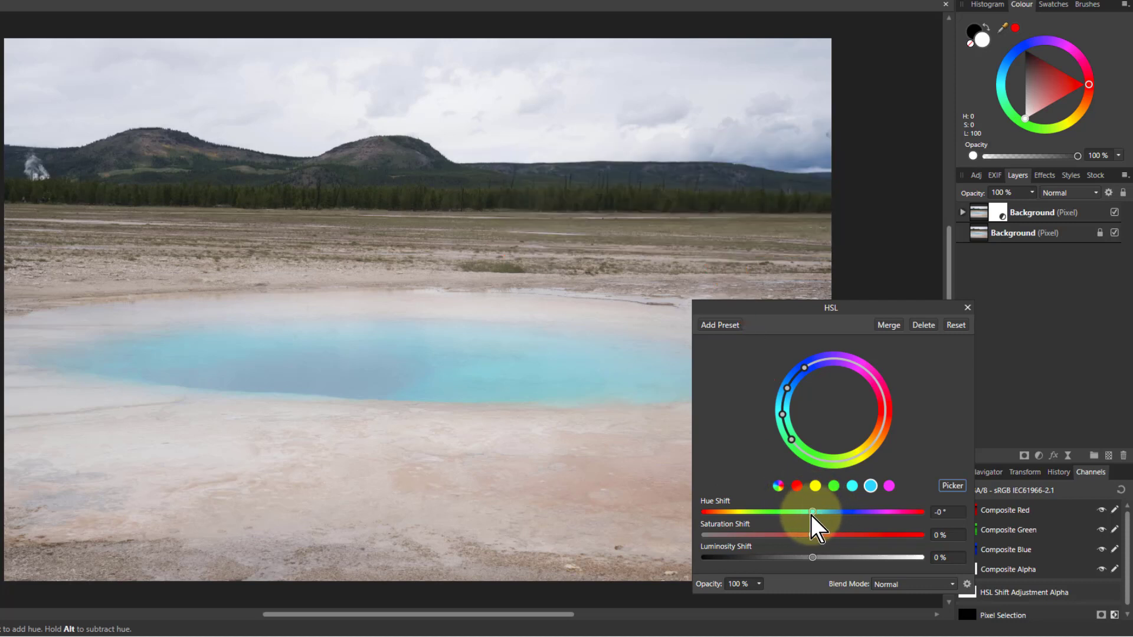
Drag the blue range's Hue Shift slider to -87.1°, turning the pool magenta
drag(811, 512, 760, 513)
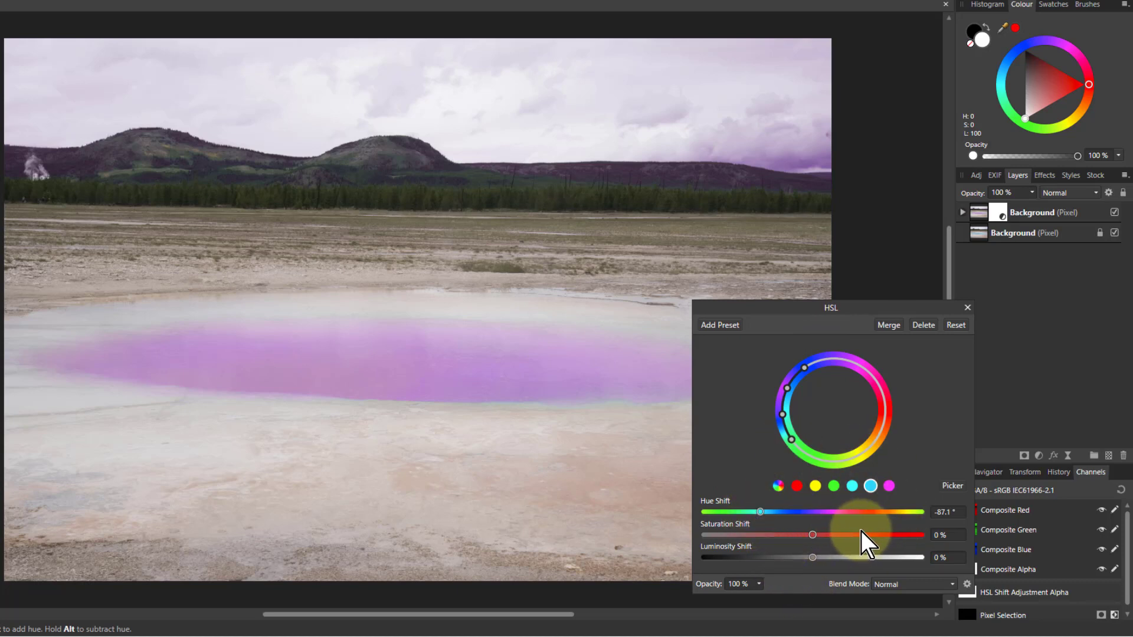
Set the HSL layer's blend mode to Difference and close the HSL Shift settings
click(904, 585)
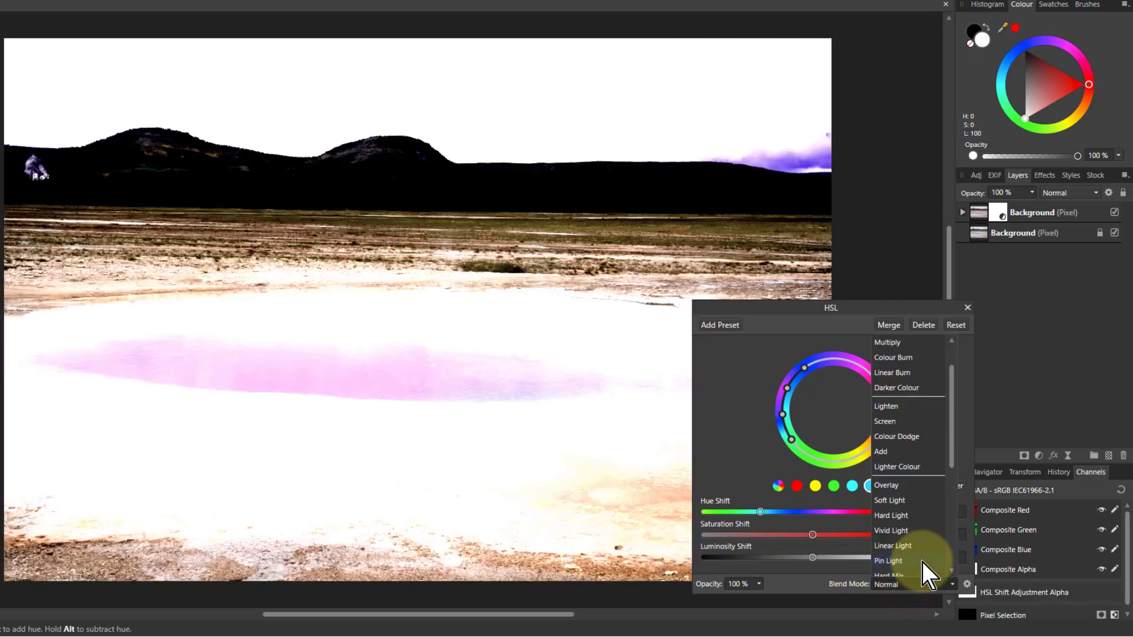
scroll(919, 523, down, 2)
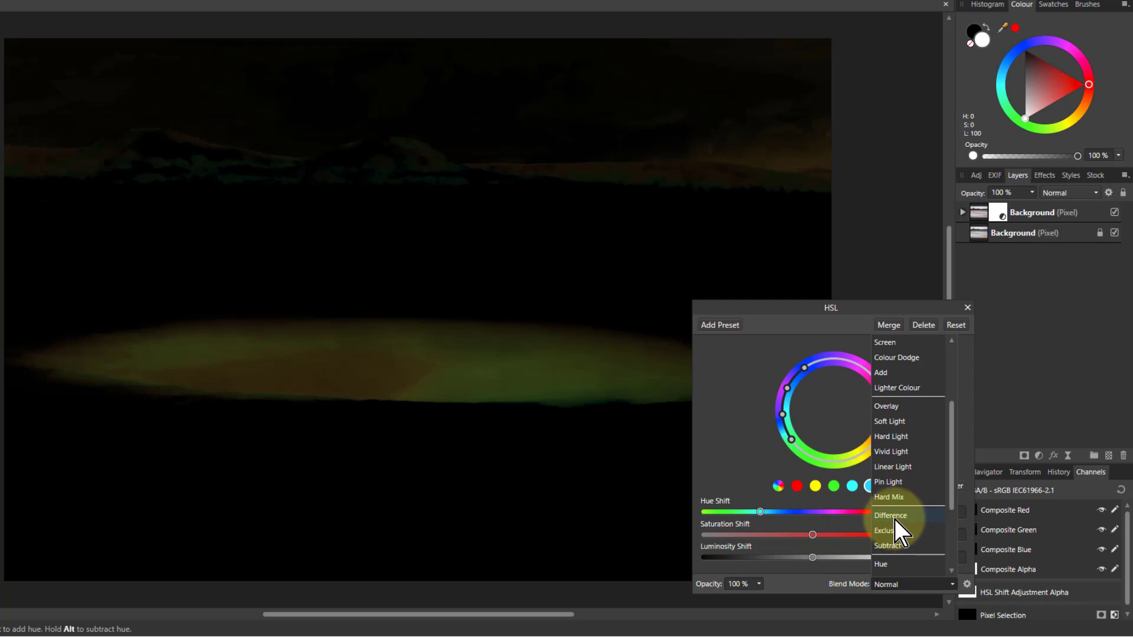
click(894, 517)
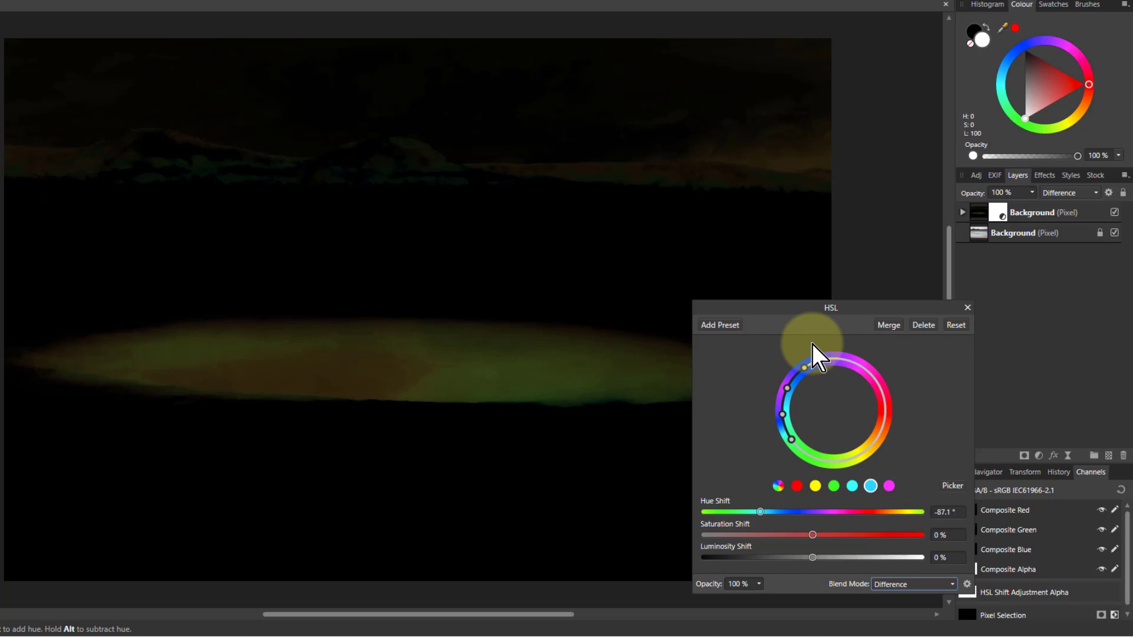
click(967, 307)
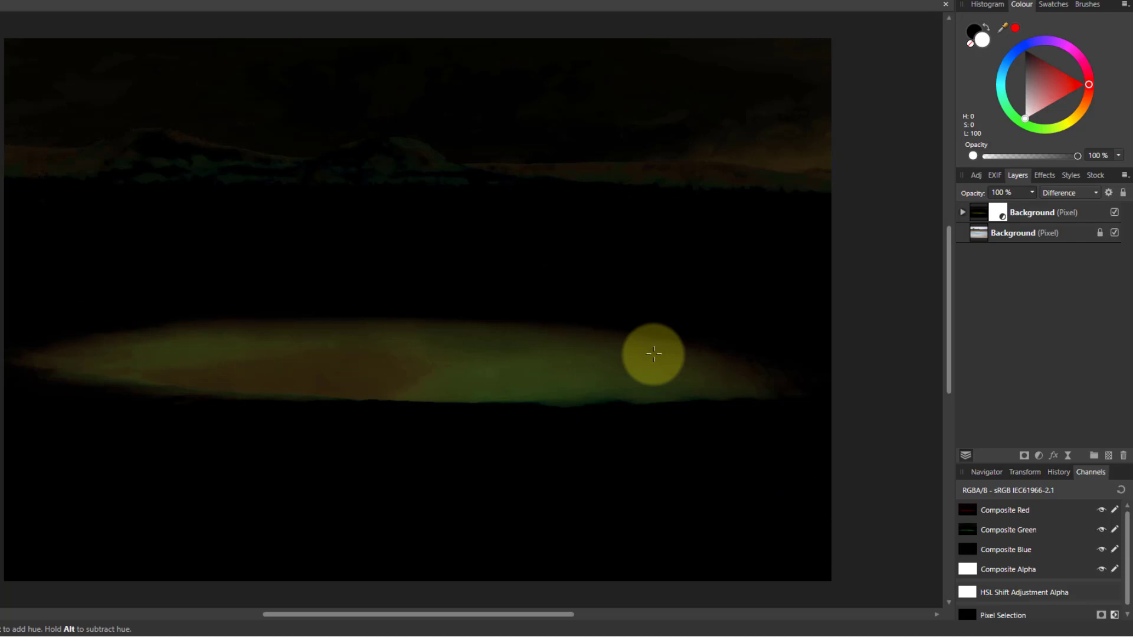
Add a Threshold adjustment and lower its threshold to 4%, leaving the pool solid white
click(1039, 456)
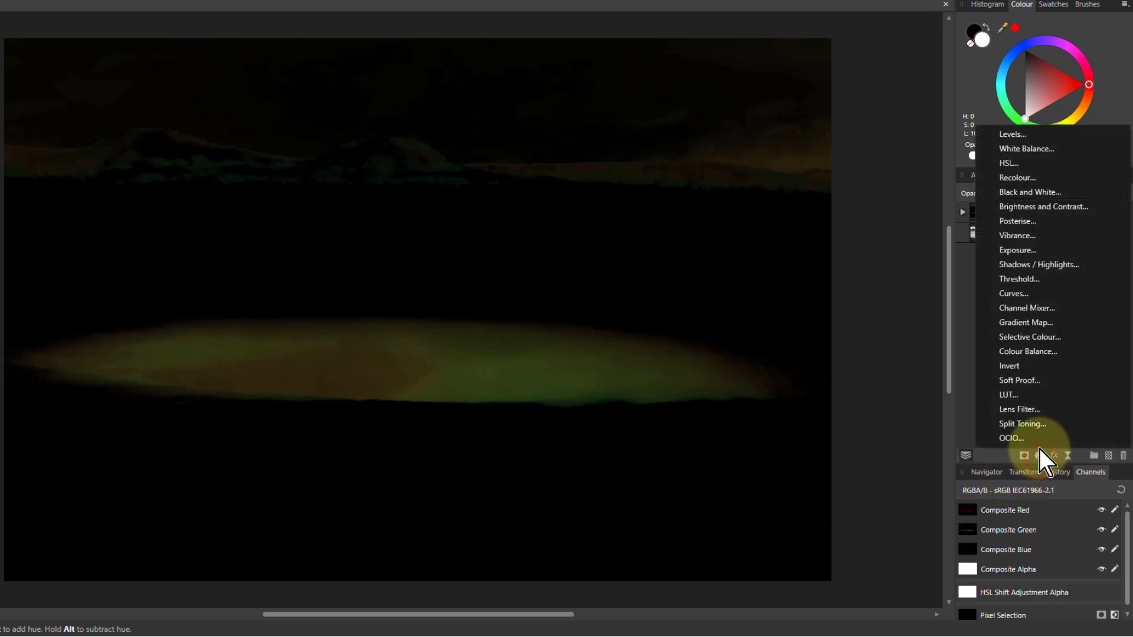
click(1024, 280)
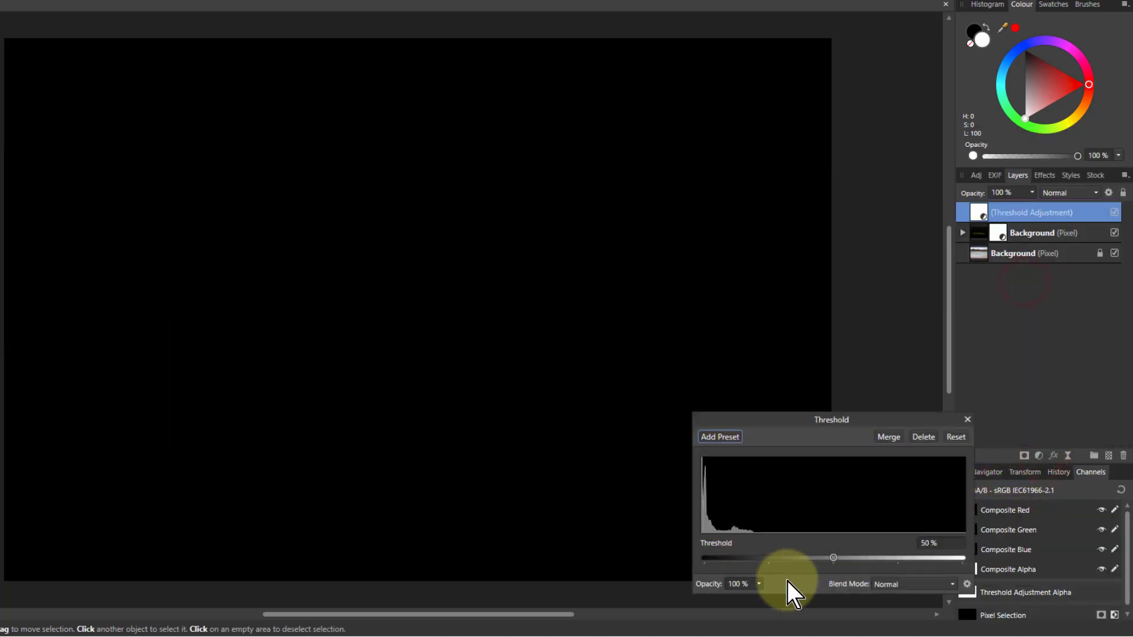
drag(834, 558, 714, 561)
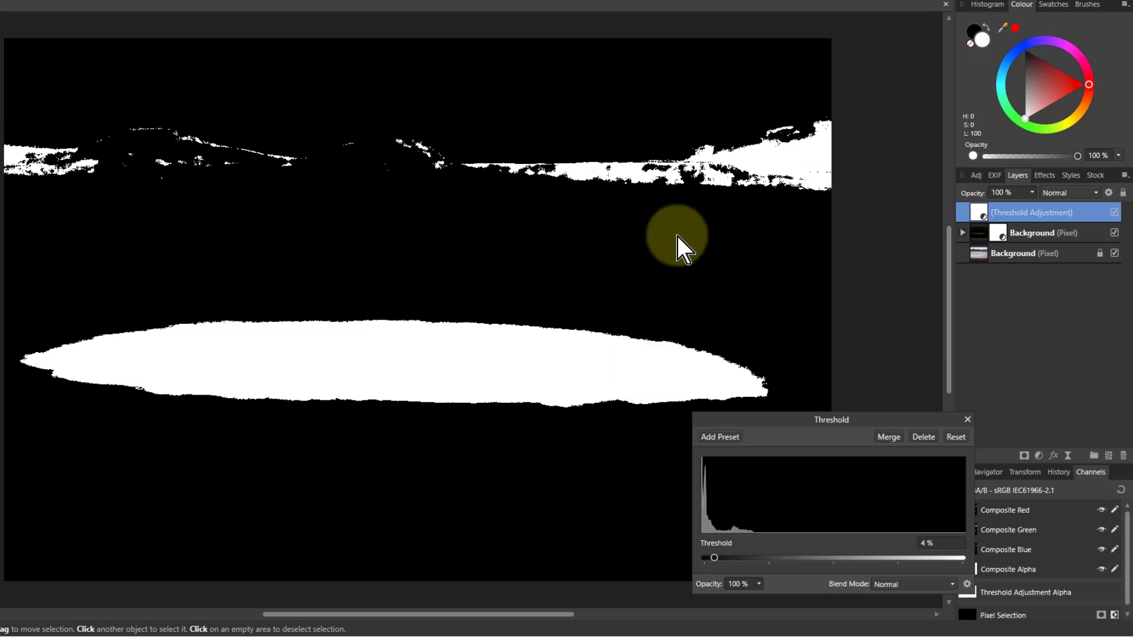
Delete the Threshold test layer and add a Levels adjustment
click(917, 437)
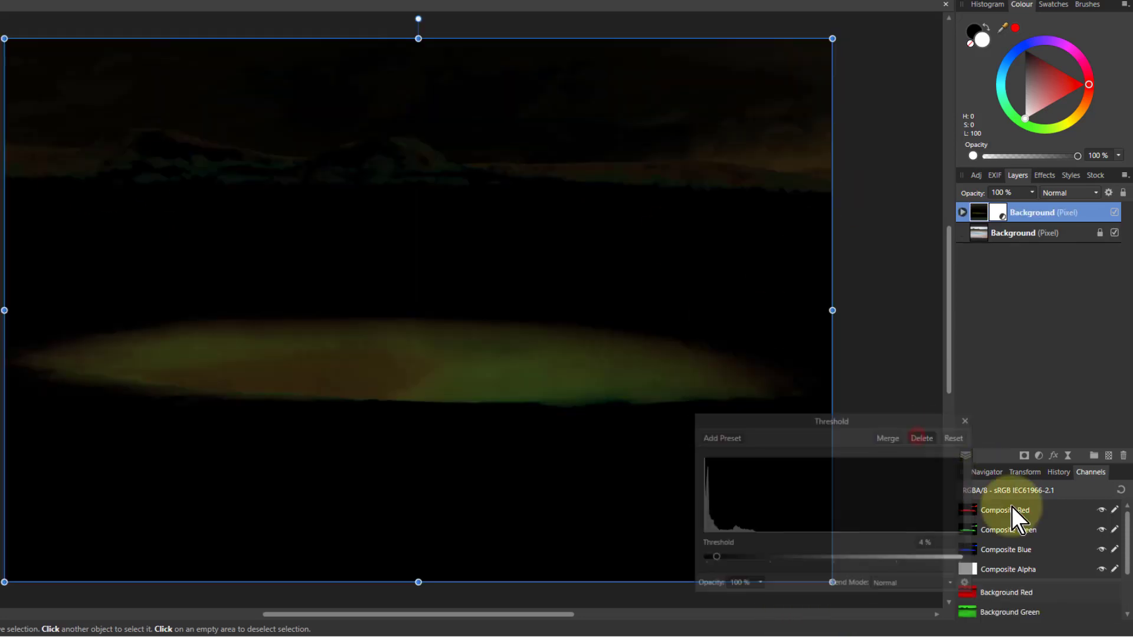
click(1040, 458)
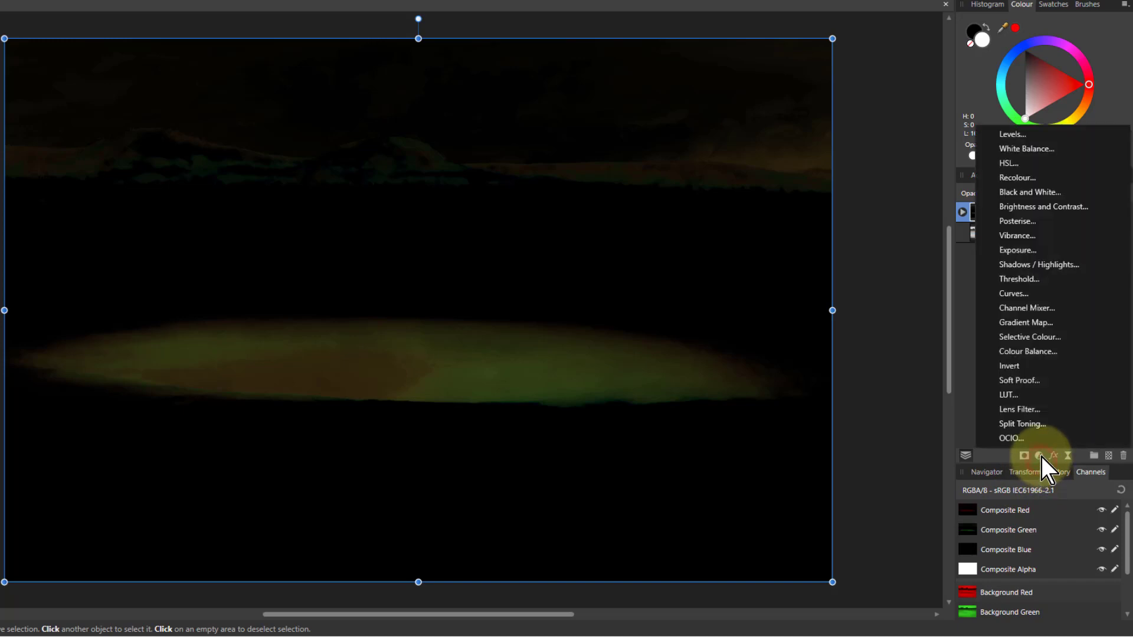
click(1013, 136)
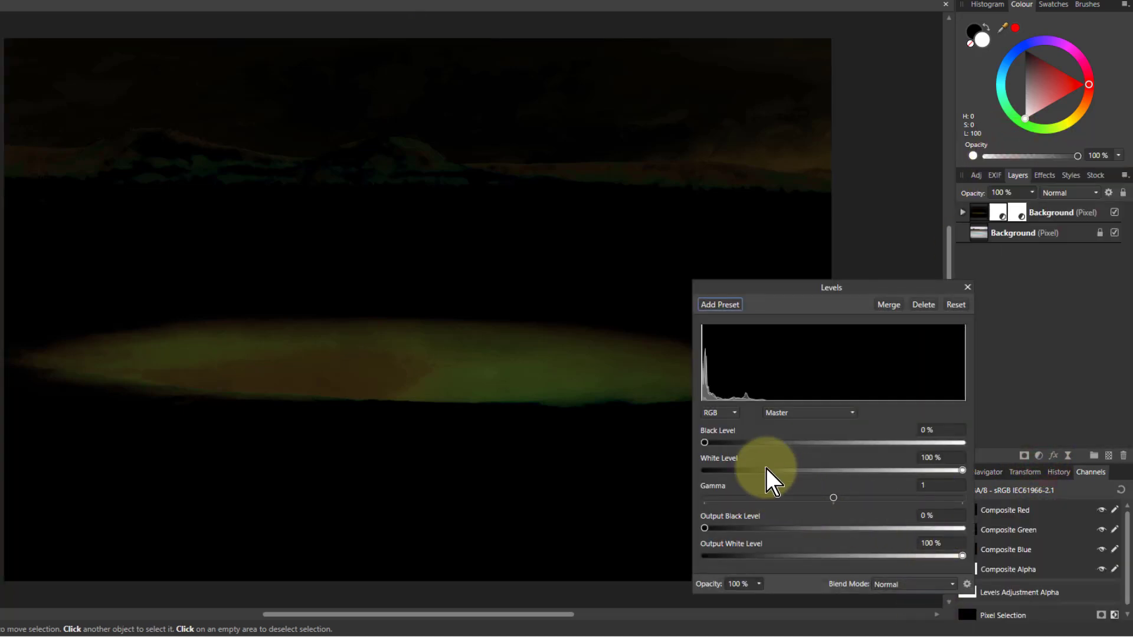
Set the Levels White Level to 27%, close its settings, and expand the Background layer
drag(708, 444, 661, 444)
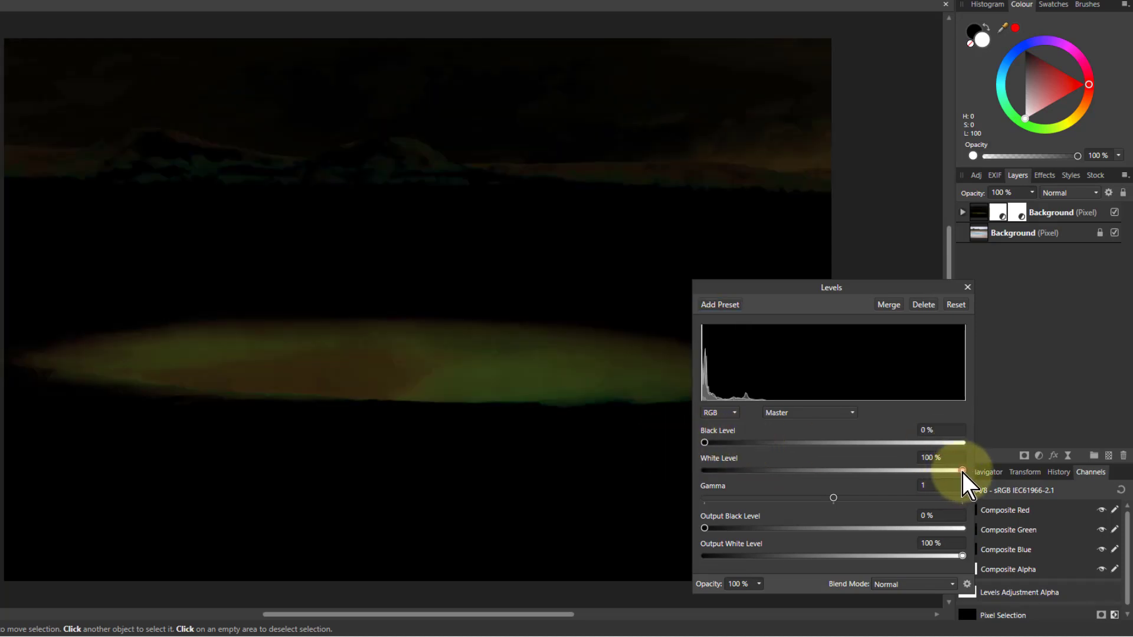
drag(961, 471, 783, 470)
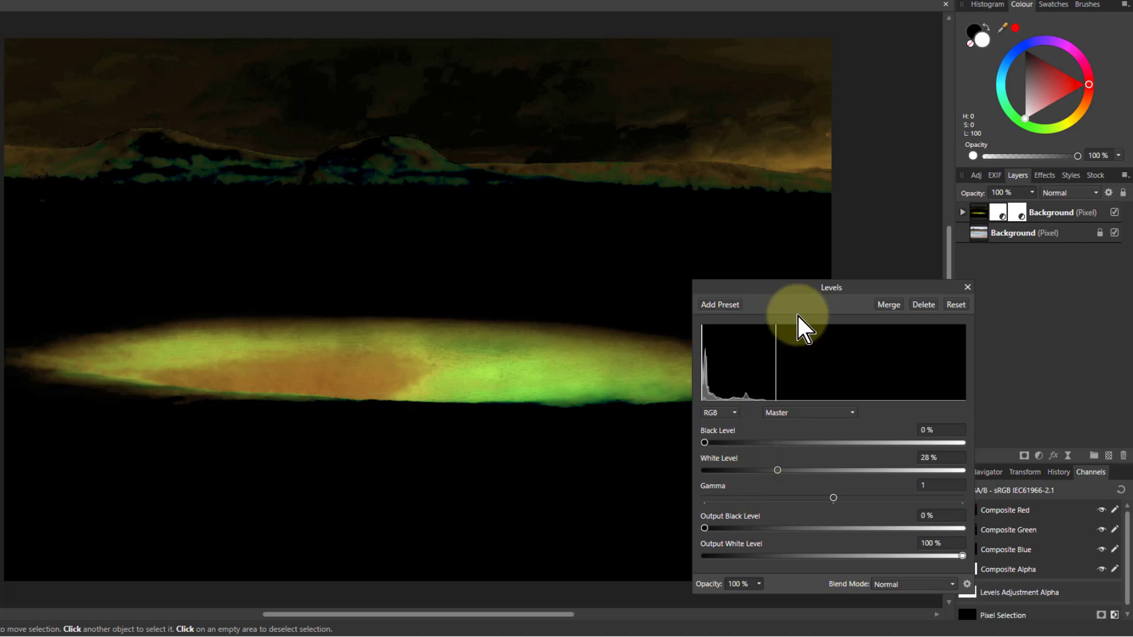
drag(796, 287, 942, 270)
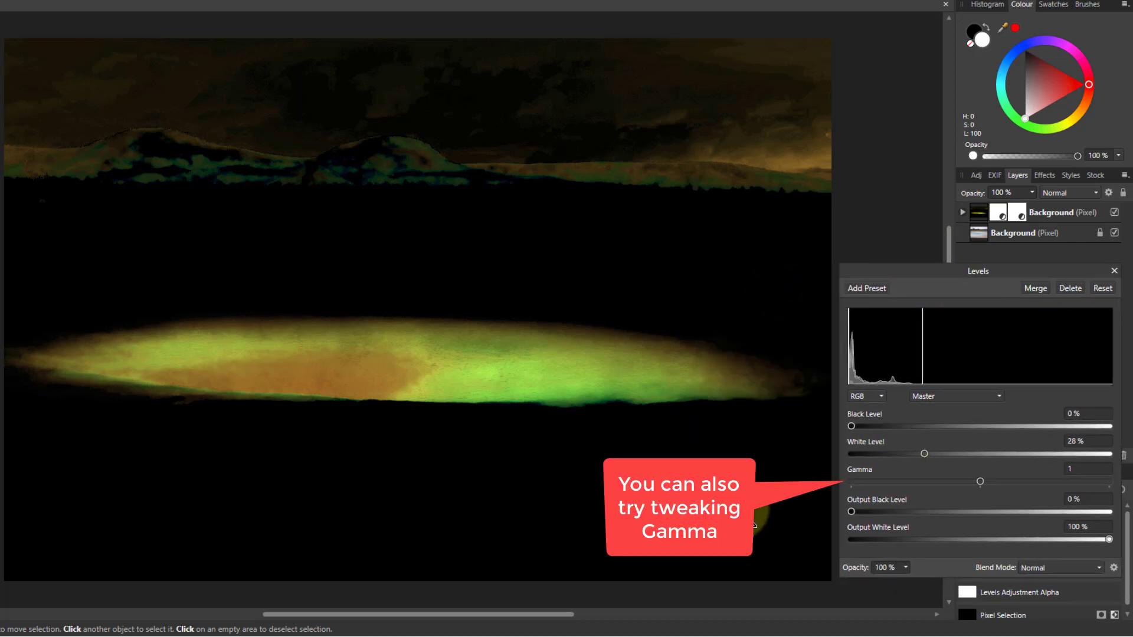
drag(926, 456, 919, 457)
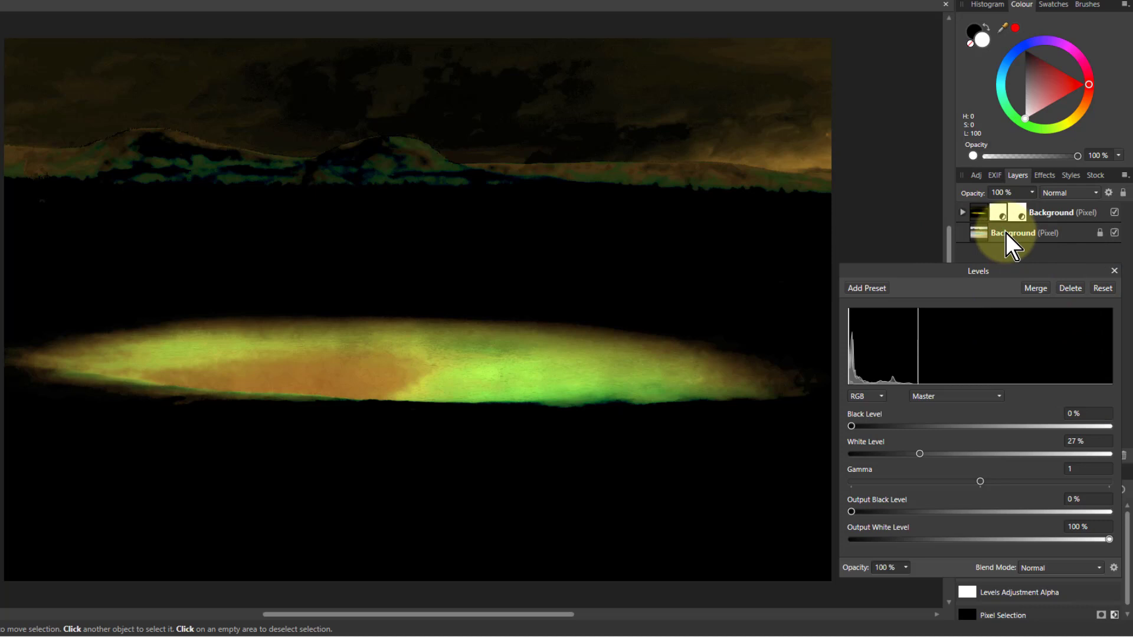
click(1114, 270)
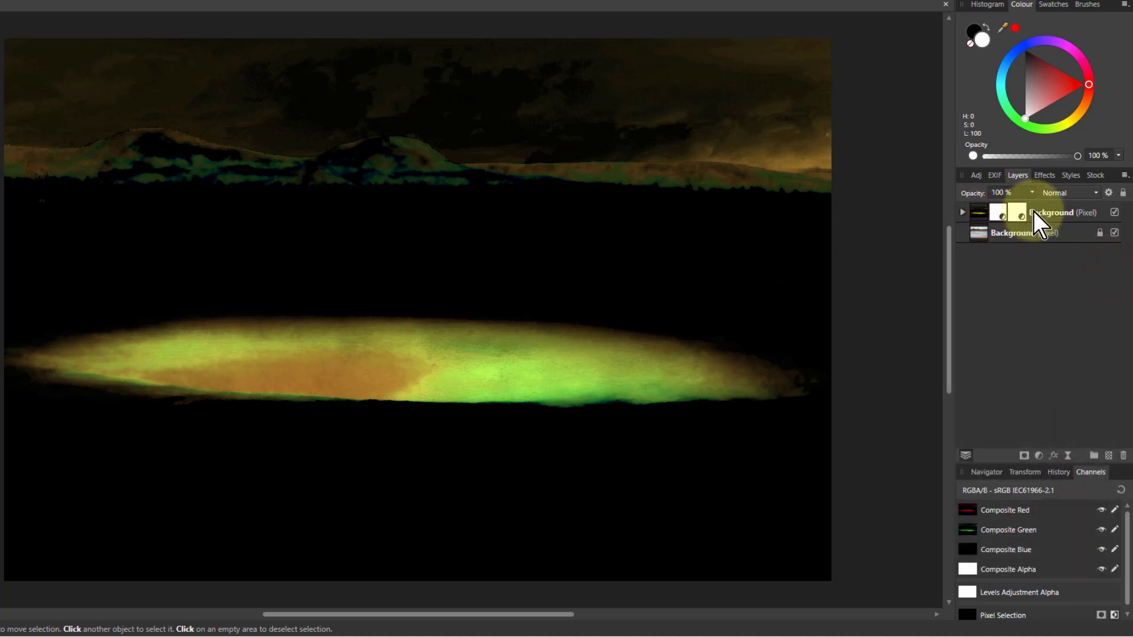
click(964, 214)
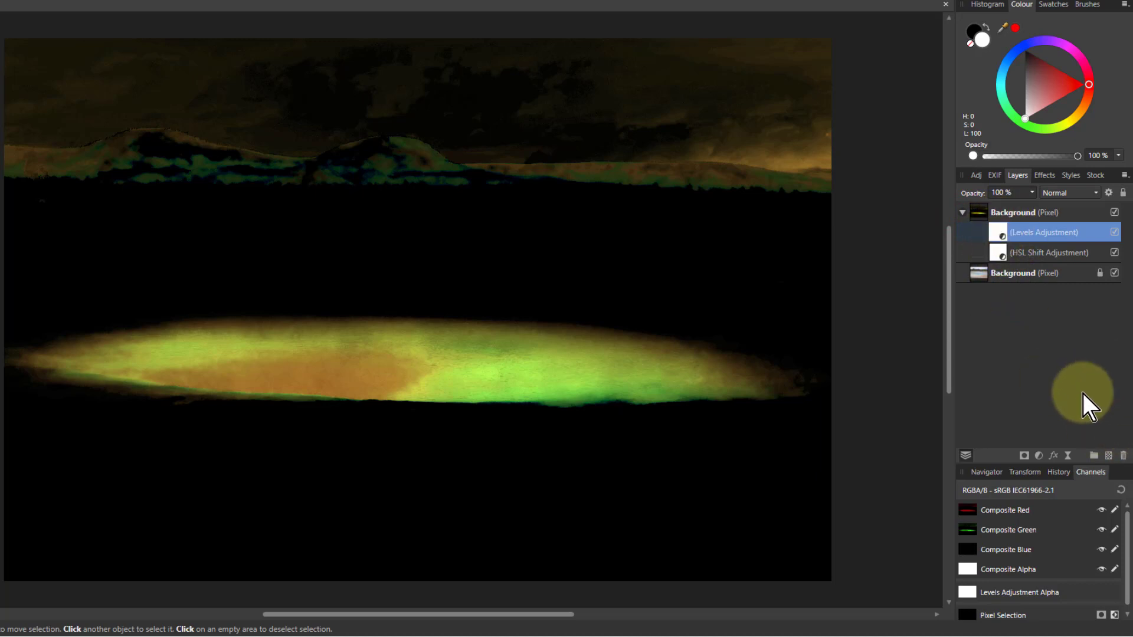
Add a Black & White adjustment and nest it in Background between Levels and HSL Shift
click(1039, 456)
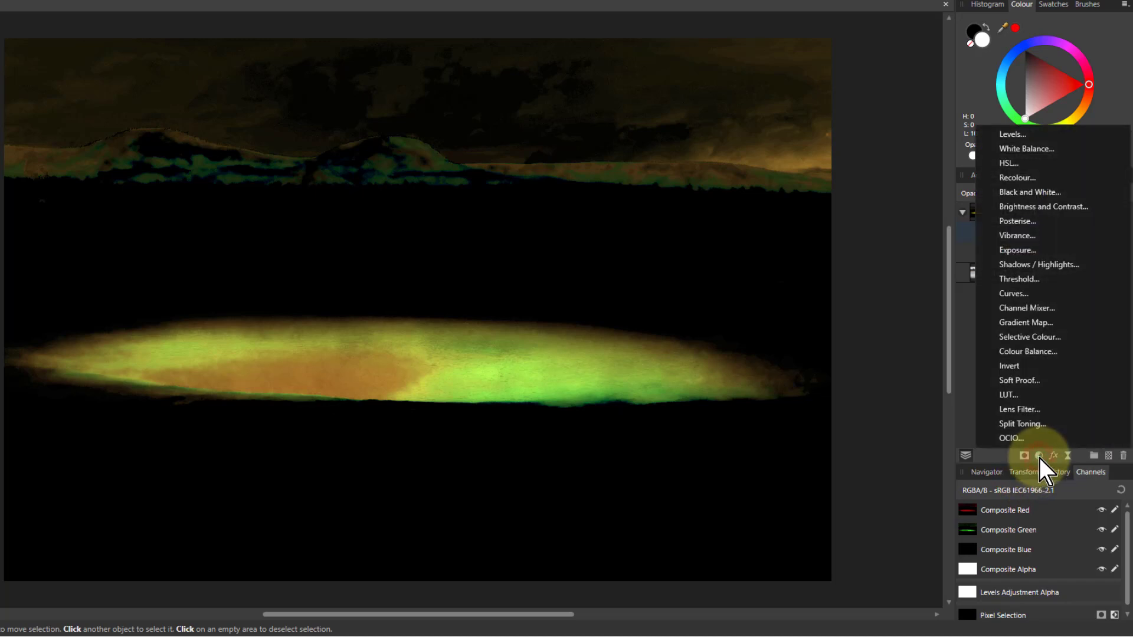
click(1019, 194)
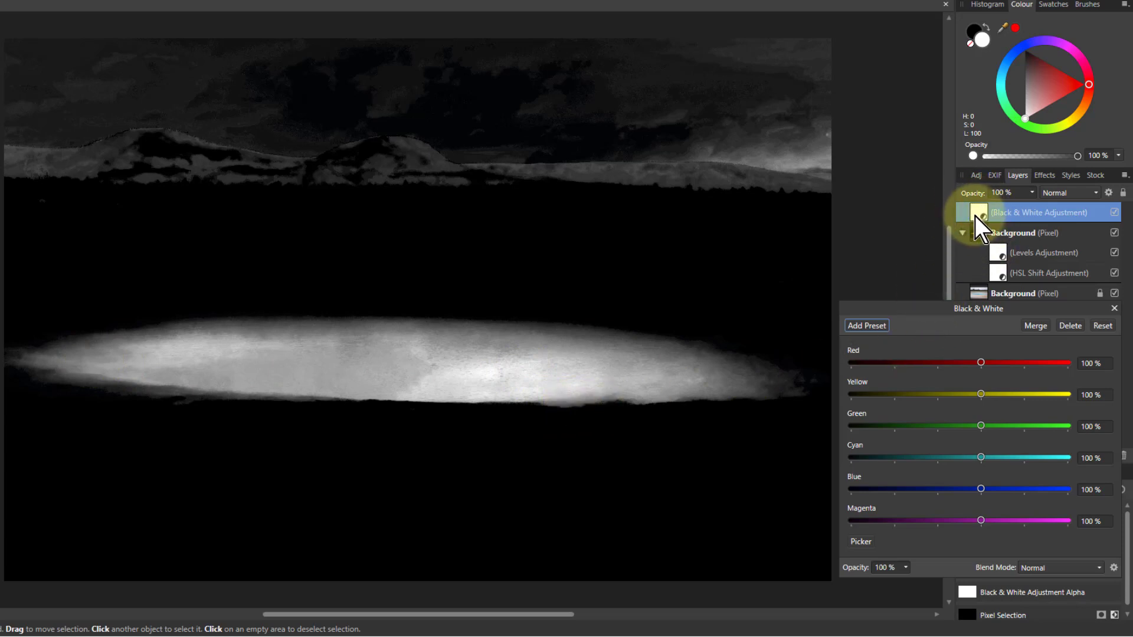
drag(984, 231, 982, 232)
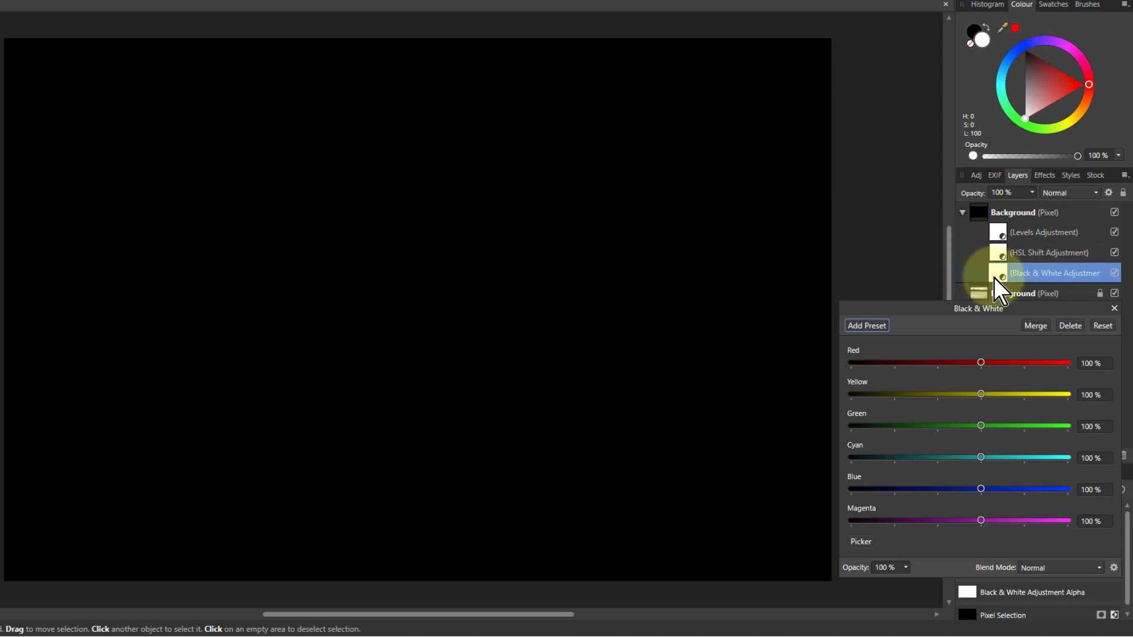
drag(993, 278, 993, 235)
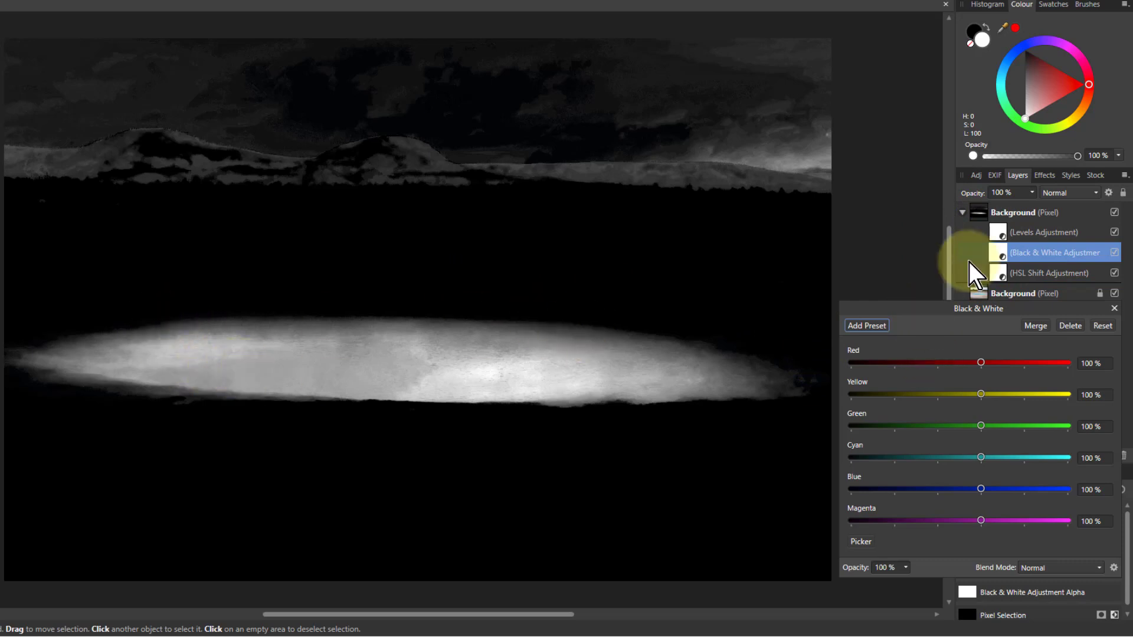
click(979, 219)
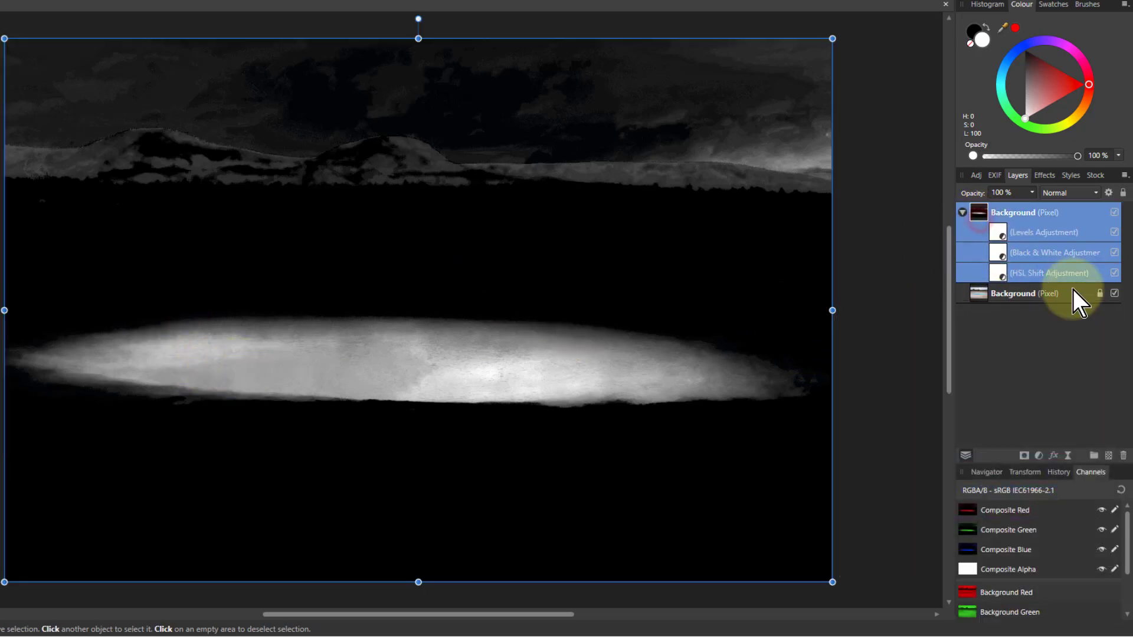
Rasterise the Background group into one pixel layer and paint black over the mountains
right_click(978, 214)
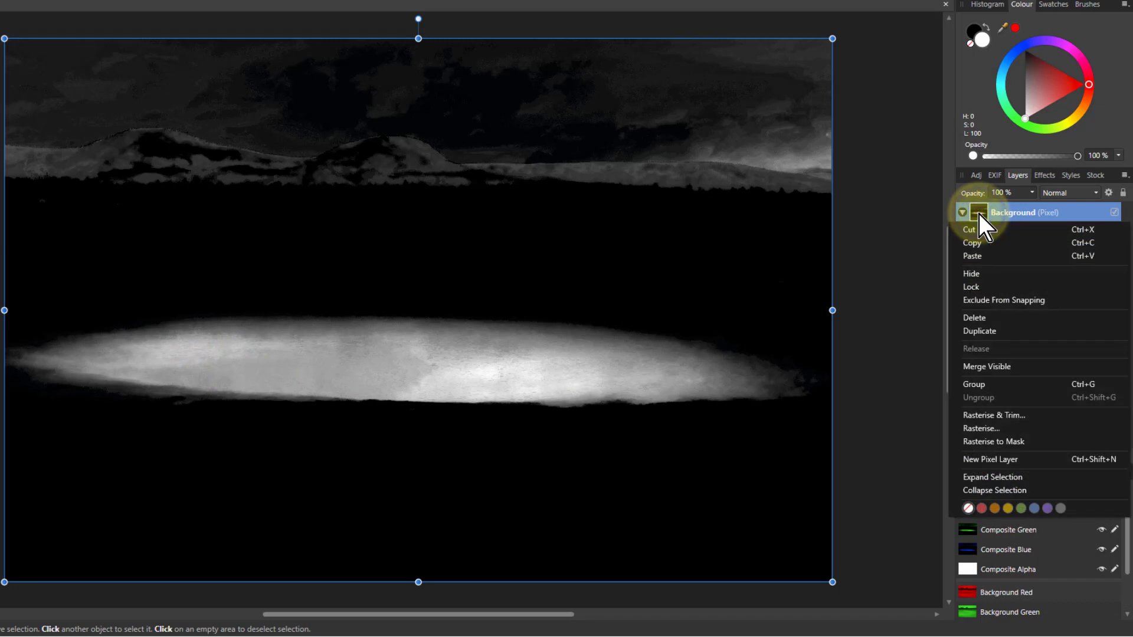
click(971, 427)
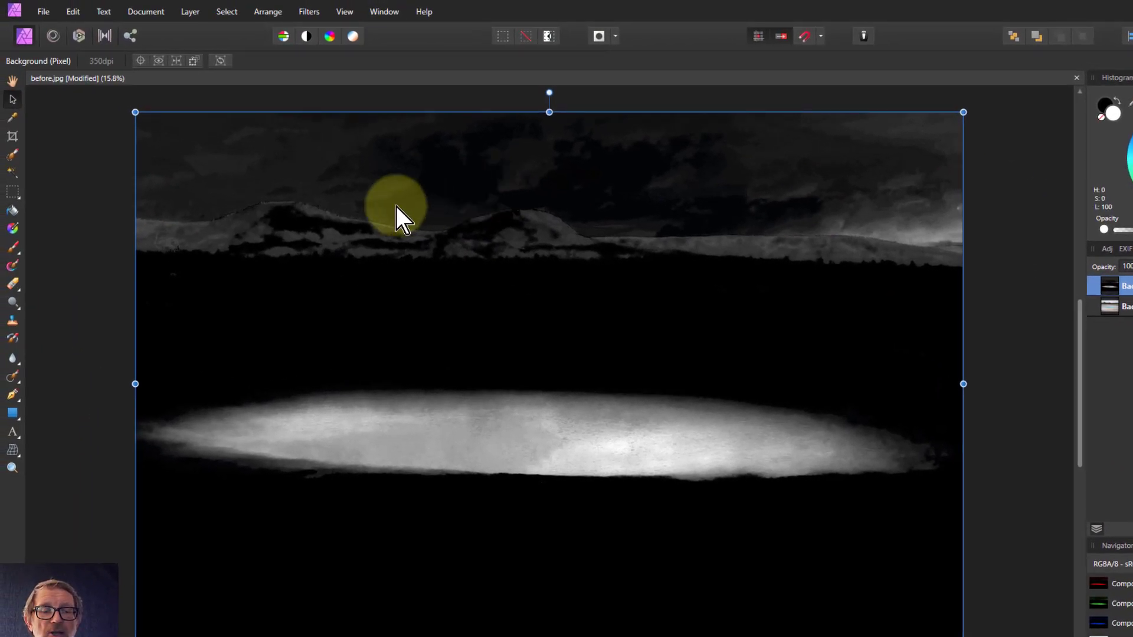
click(11, 248)
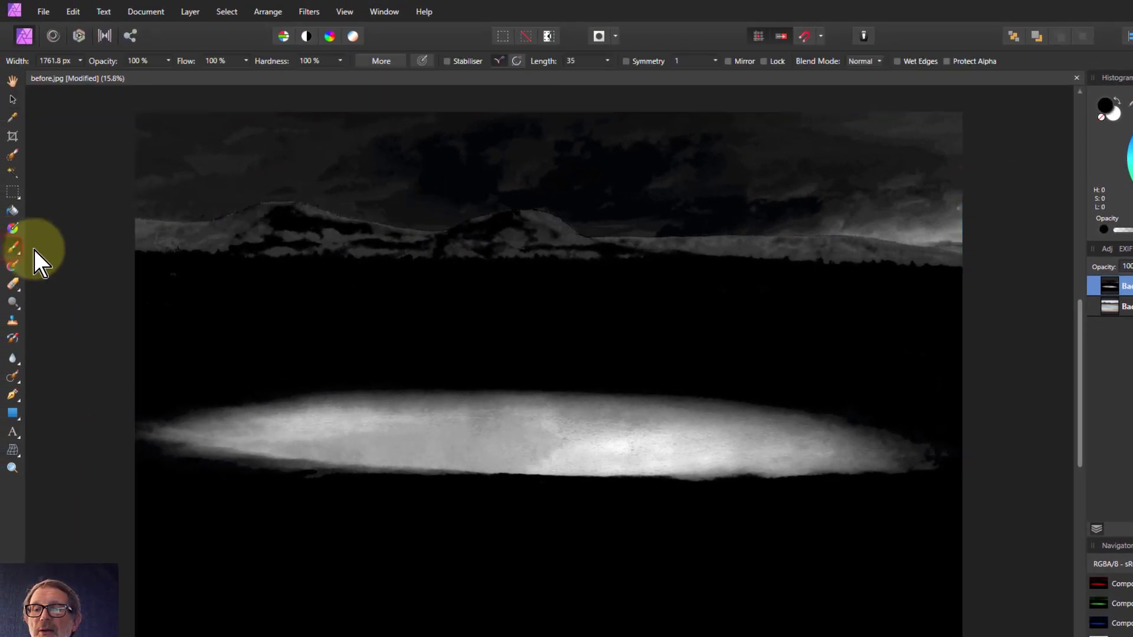
mouse_move(126, 190)
mouse_down()
mouse_move(337, 177)
mouse_move(842, 183)
mouse_move(881, 222)
mouse_up()
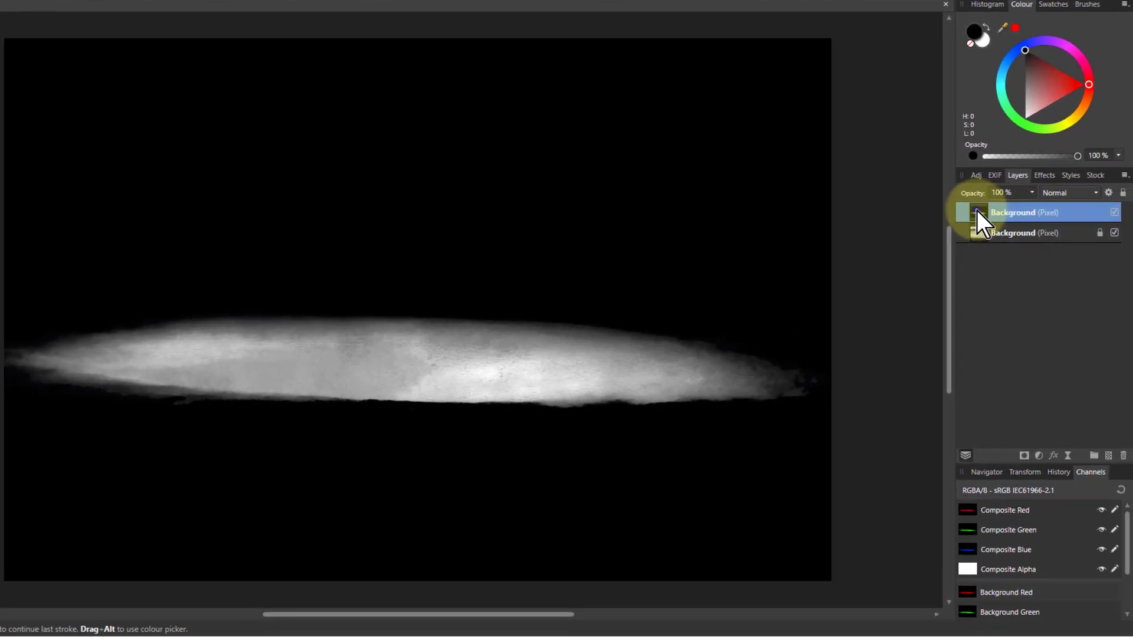
Rasterise the layer to a mask and place it below the original Background pixel layer
right_click(1107, 286)
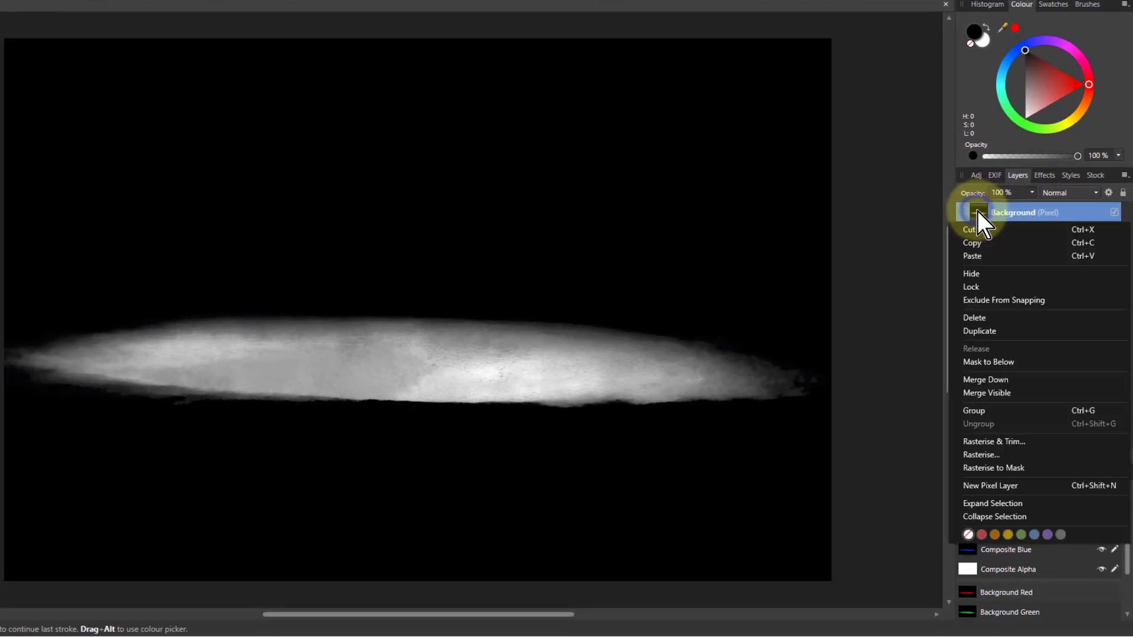
click(987, 468)
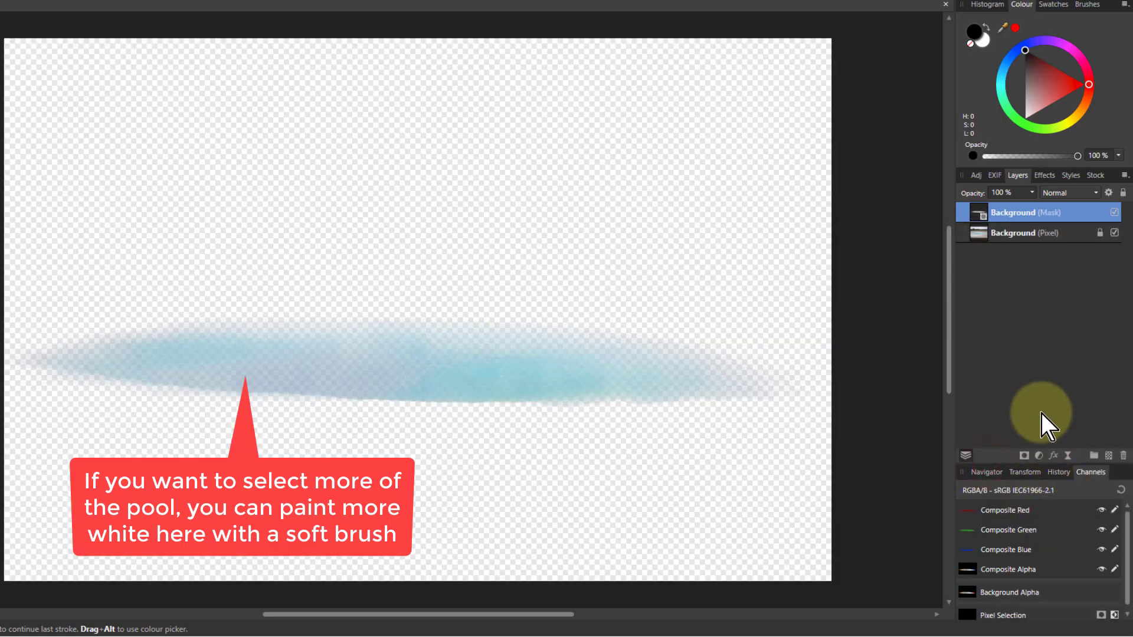
drag(976, 210, 973, 251)
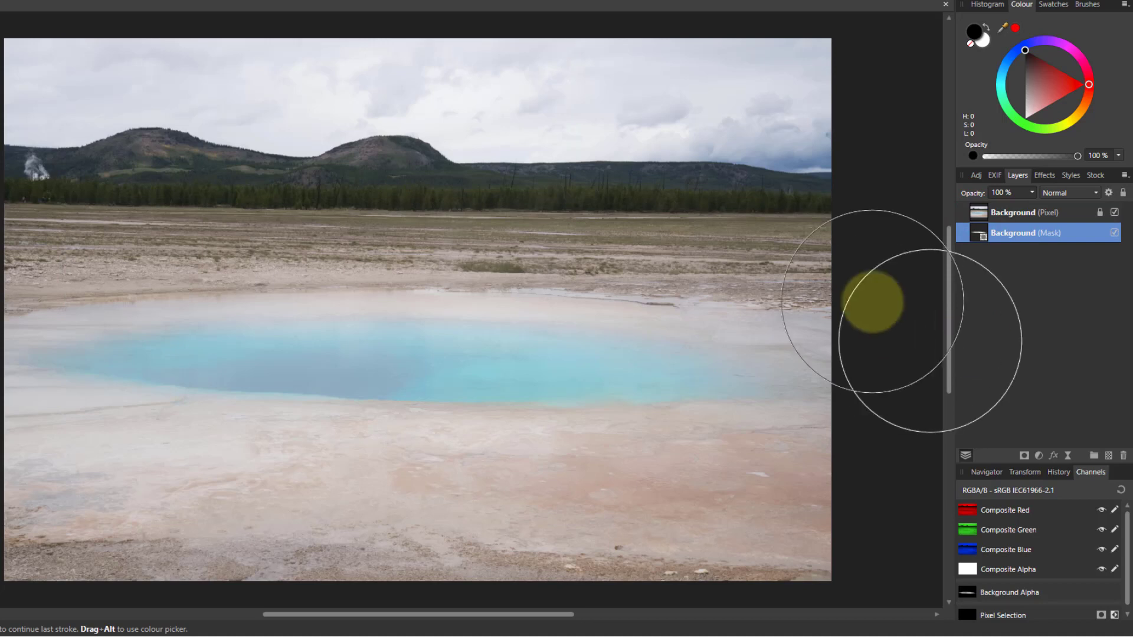
Add a Brightness and Contrast adjustment to the Background photo and move it to the top of the layer stack
click(984, 213)
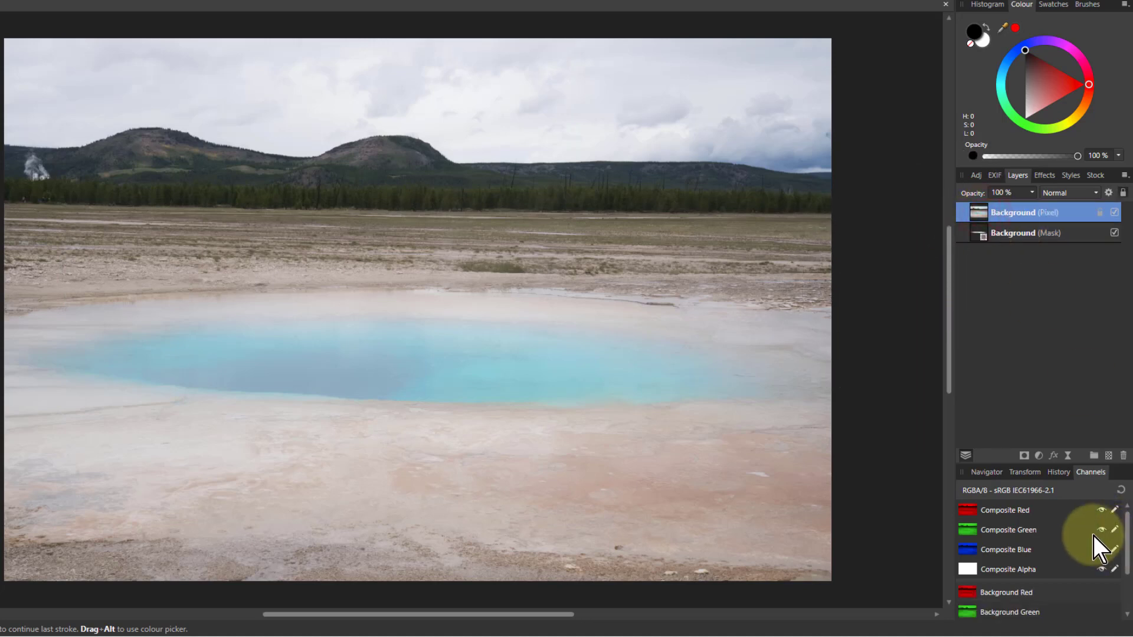
click(1040, 456)
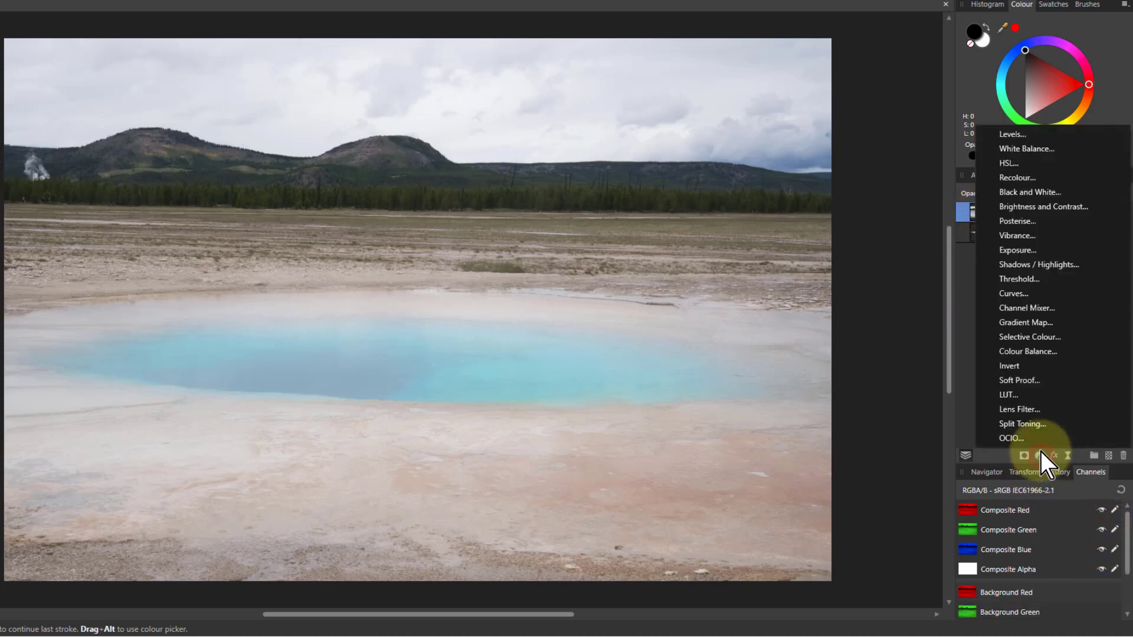
click(1036, 208)
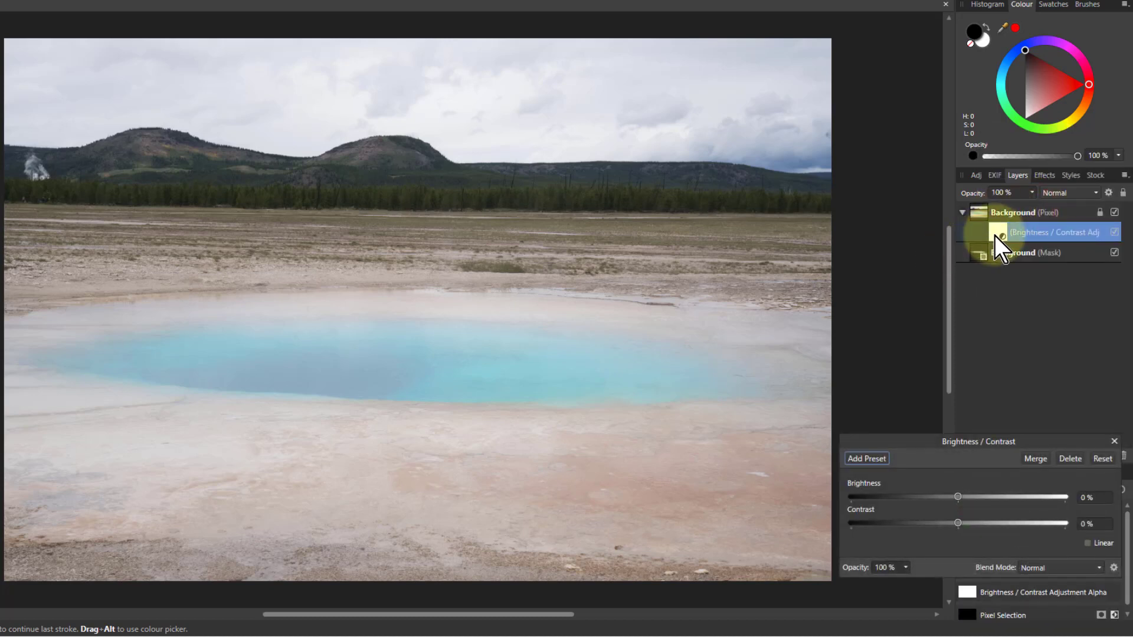
drag(994, 235, 990, 204)
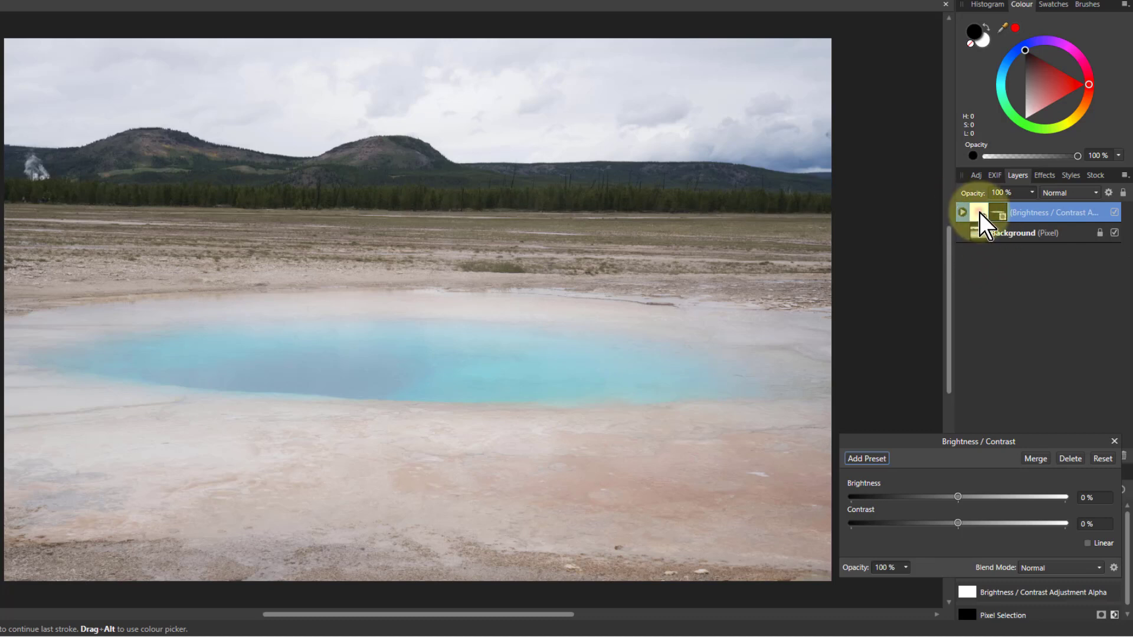
Set the adjustment to Brightness -32% and Contrast 13% to deepen the pool's turquoise
drag(965, 441, 786, 438)
mouse_move(777, 498)
mouse_down()
mouse_move(901, 494)
mouse_move(699, 494)
mouse_move(933, 495)
mouse_move(674, 496)
mouse_move(752, 496)
mouse_move(739, 497)
mouse_move(820, 522)
mouse_move(714, 519)
mouse_move(819, 519)
mouse_move(787, 521)
mouse_move(795, 511)
mouse_up()
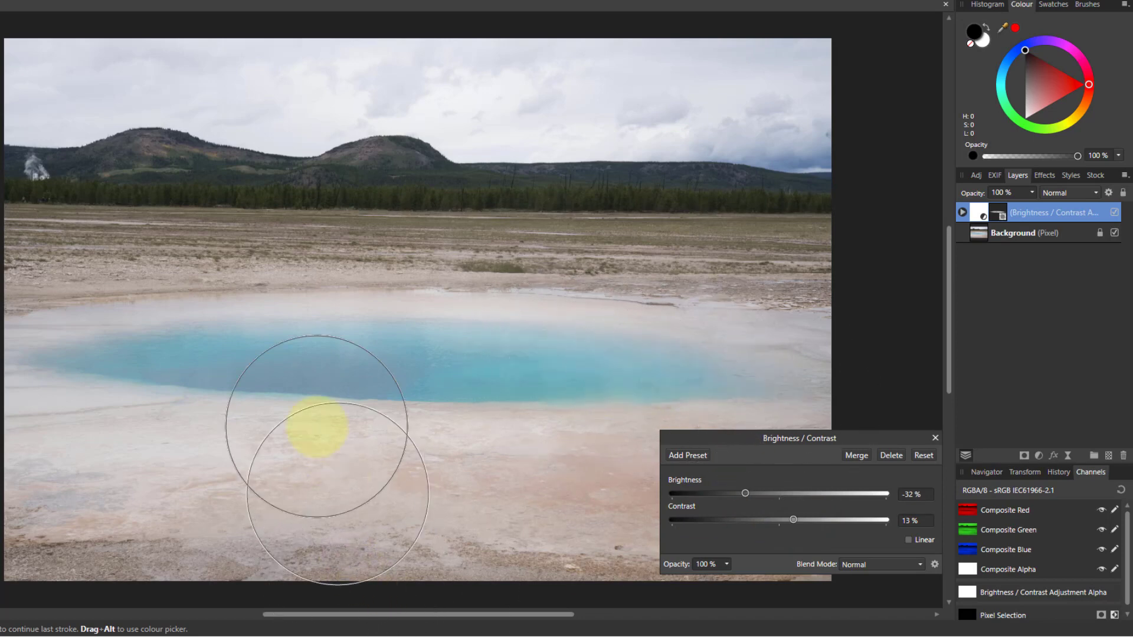
key(v)
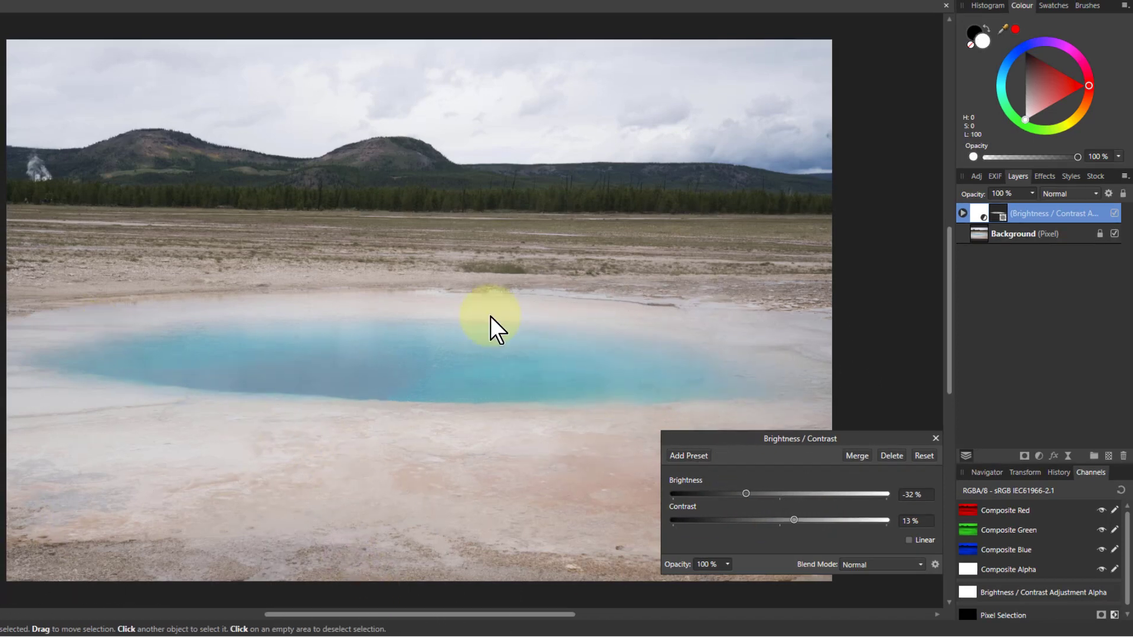